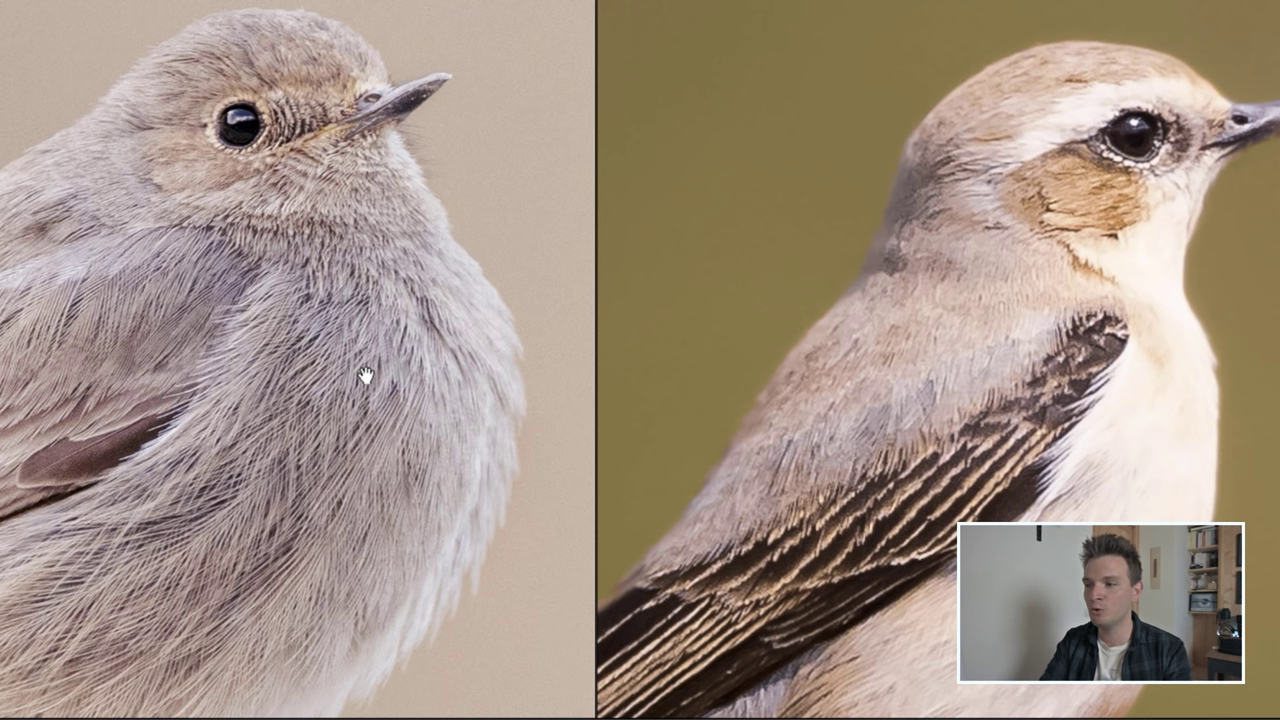
Compare the plumage detail of the two birds up close, and return both photos to full view
drag(784, 419, 792, 398)
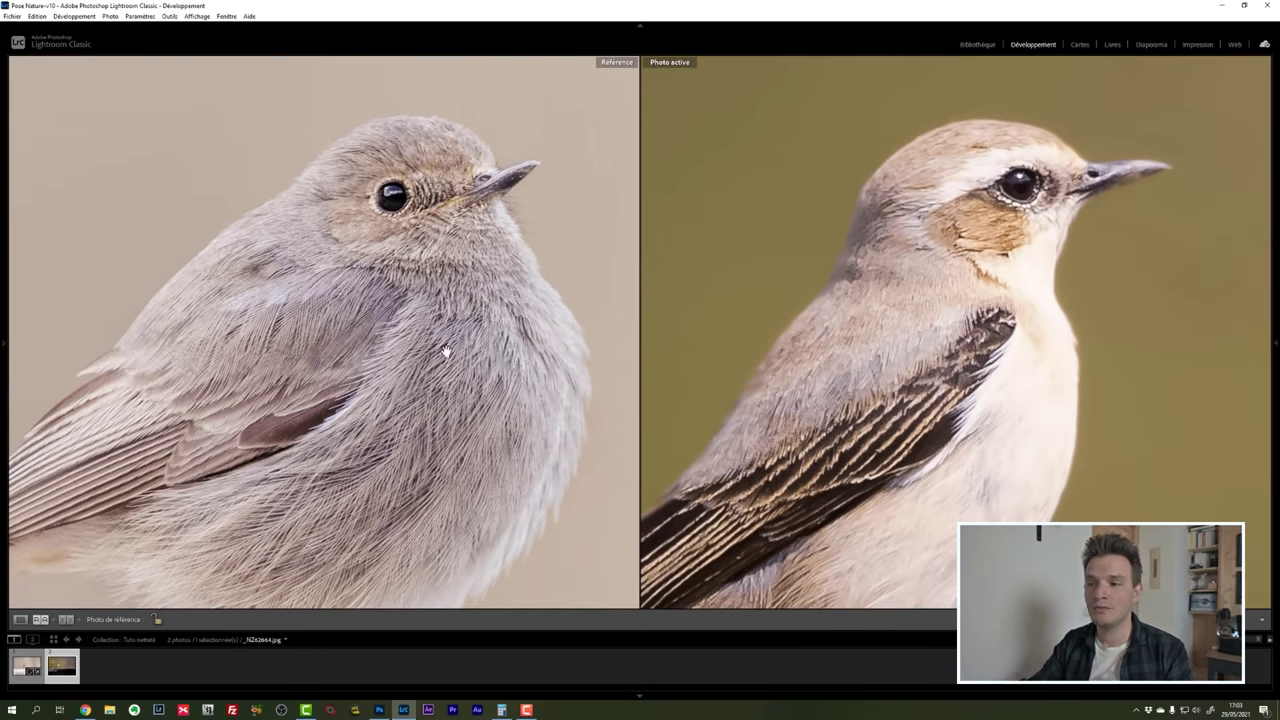
click(446, 351)
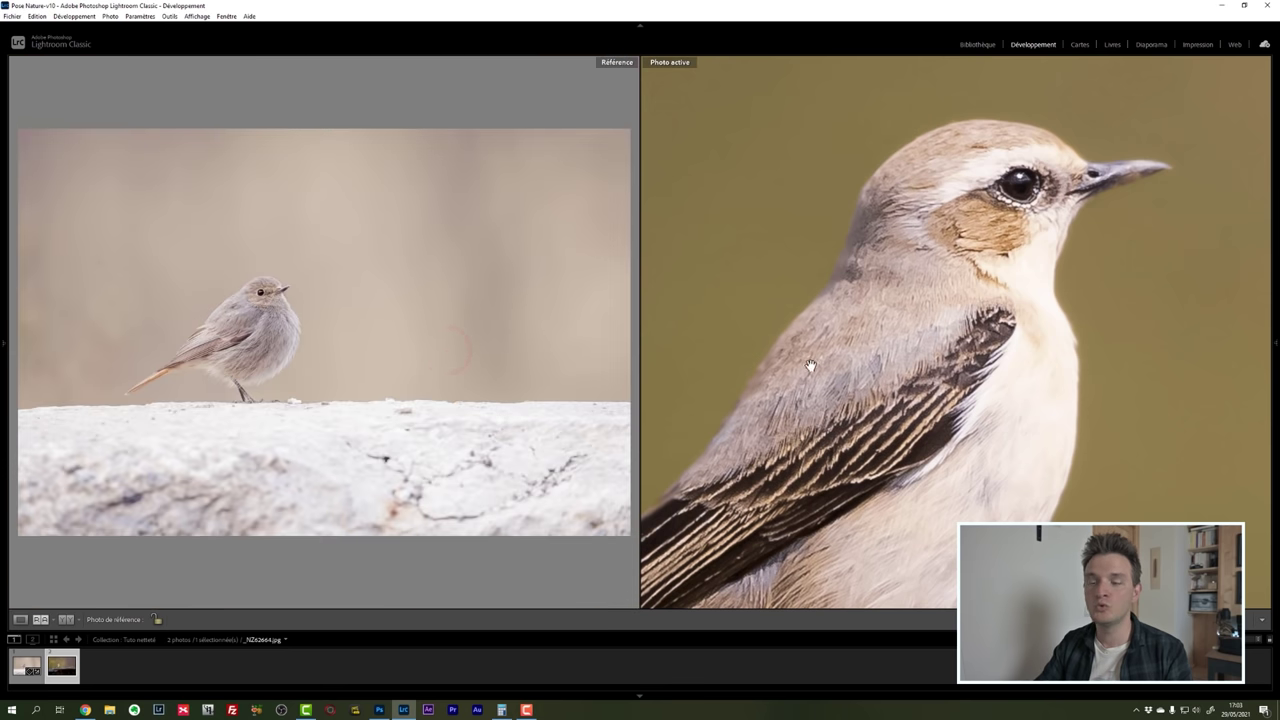
click(810, 366)
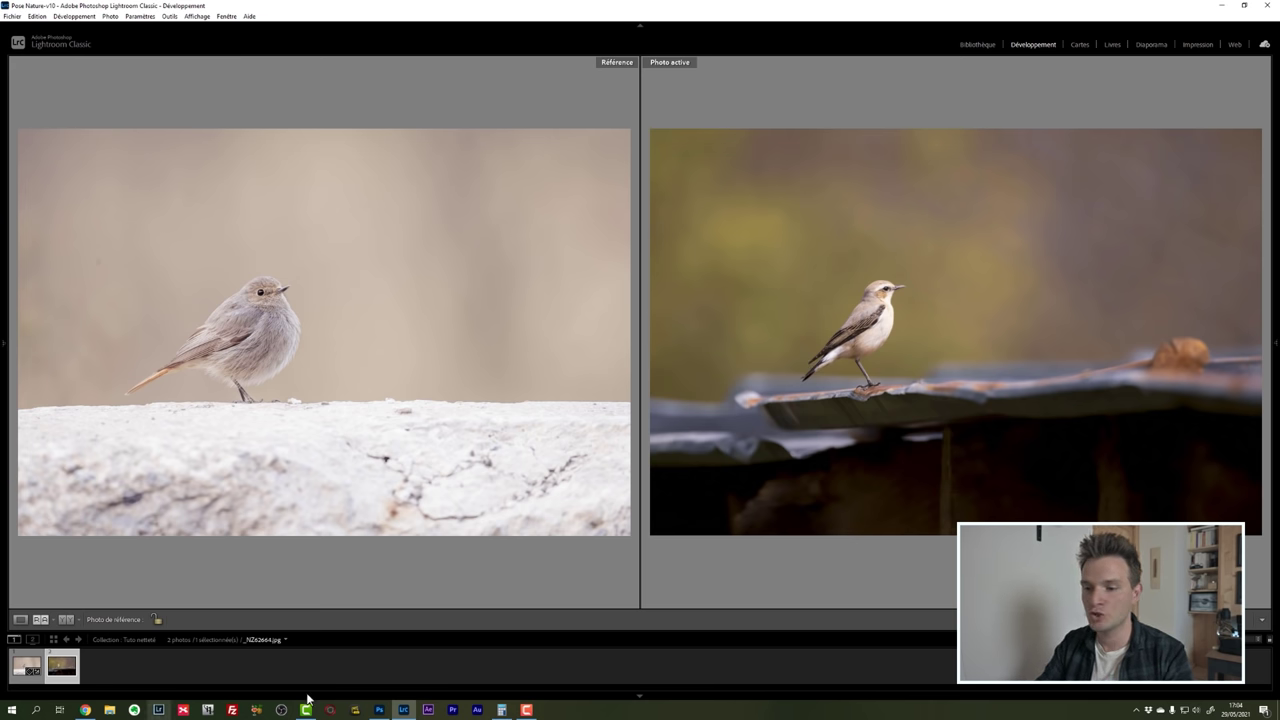
Switch to Photoshop and crop _NZ62664.jpg tightly around the bird, from beak to tail and head to feet
click(379, 709)
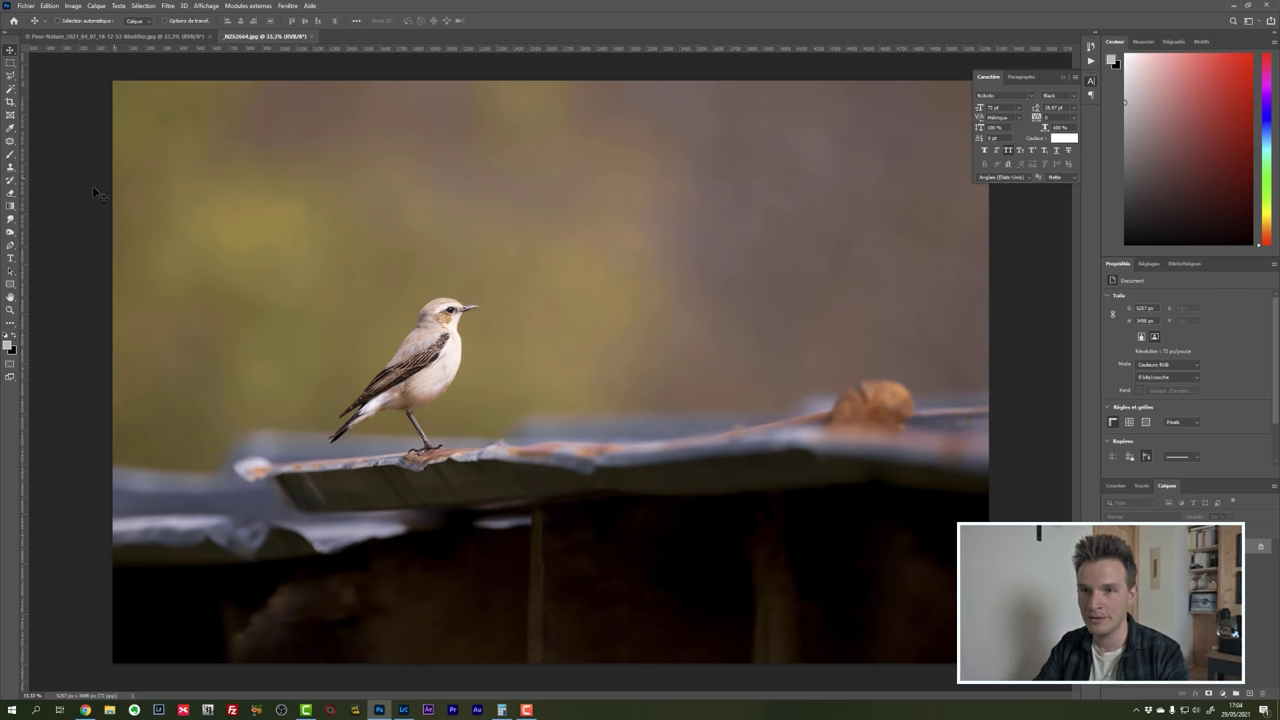
key(c)
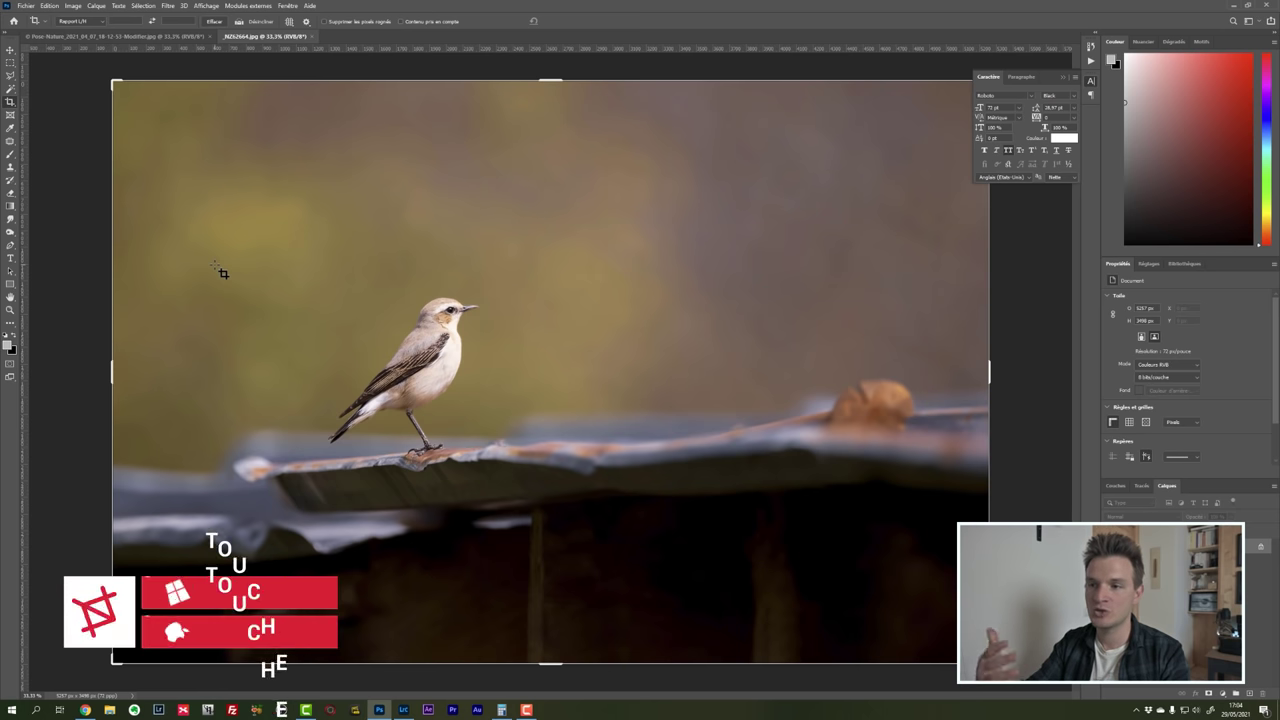
scroll(438, 316, up, 3)
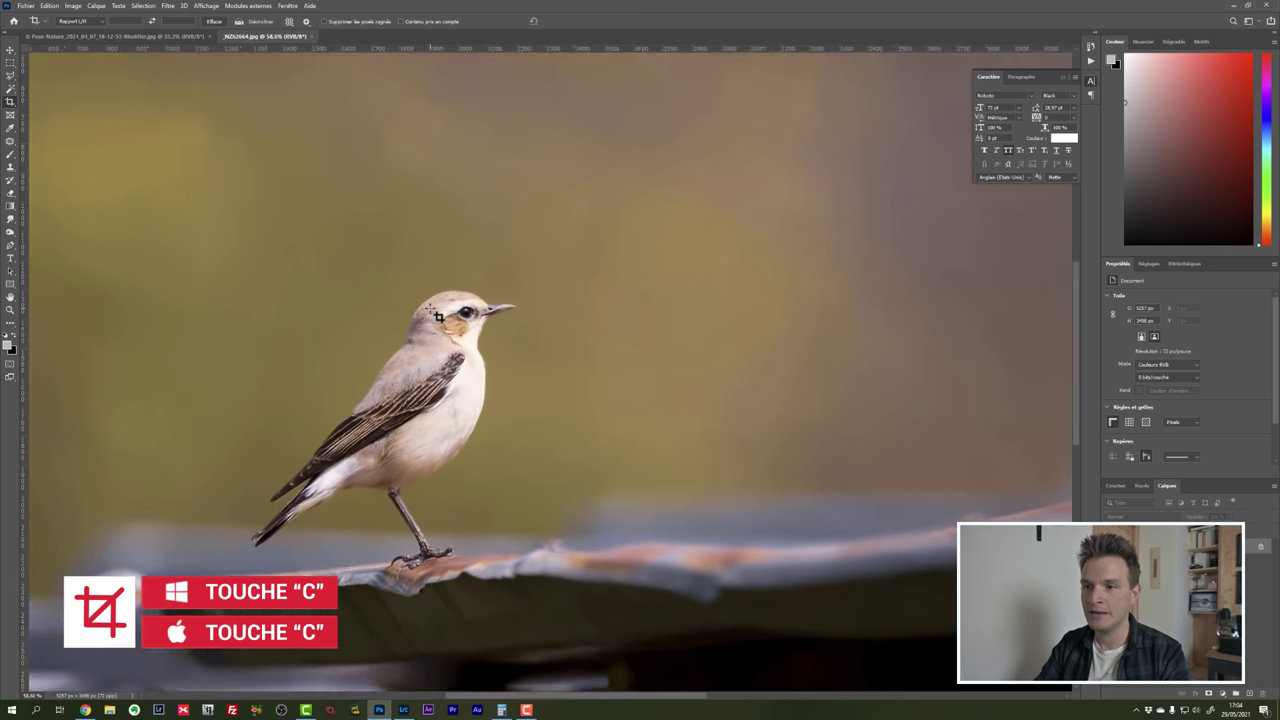
scroll(520, 270, down, 1)
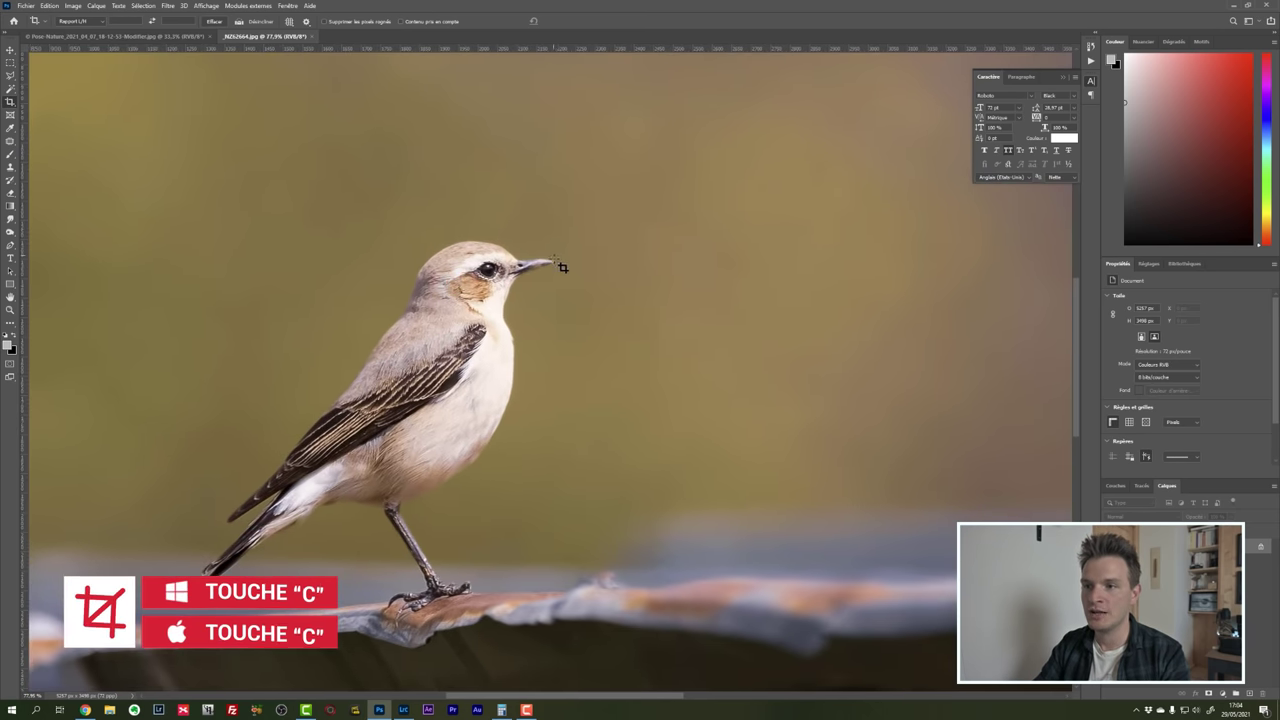
drag(554, 238, 200, 608)
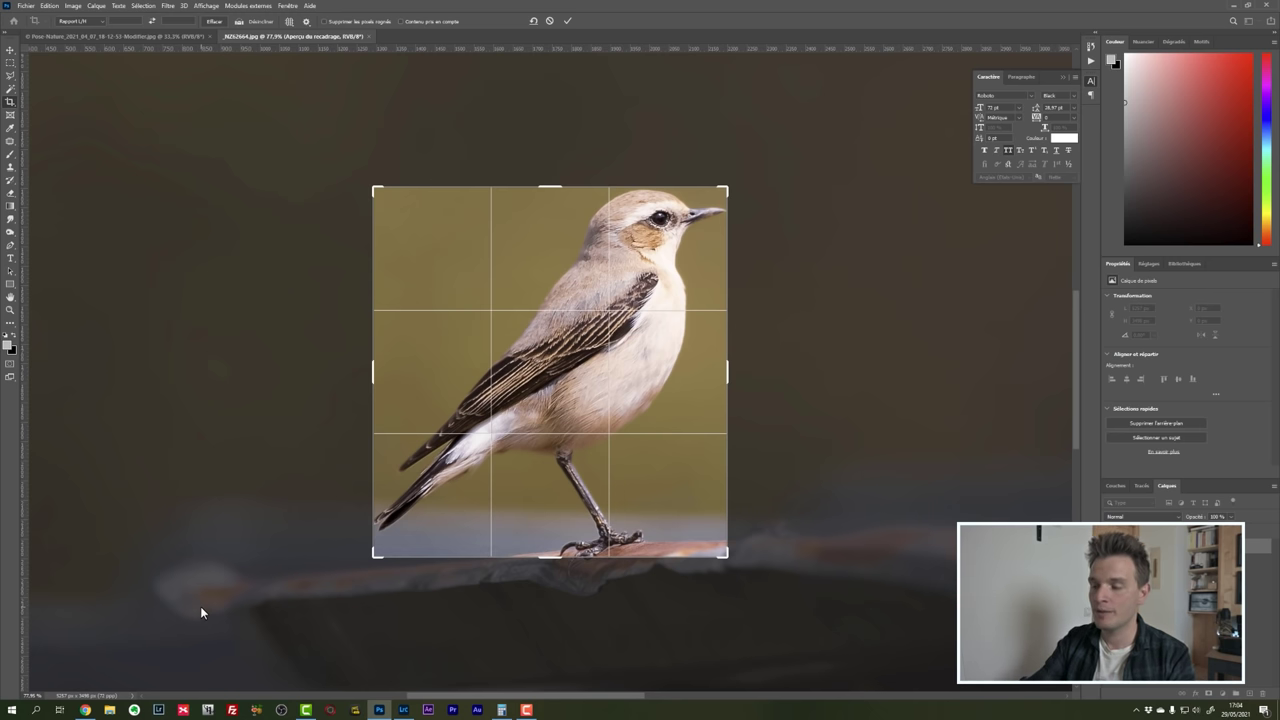
drag(550, 188, 549, 189)
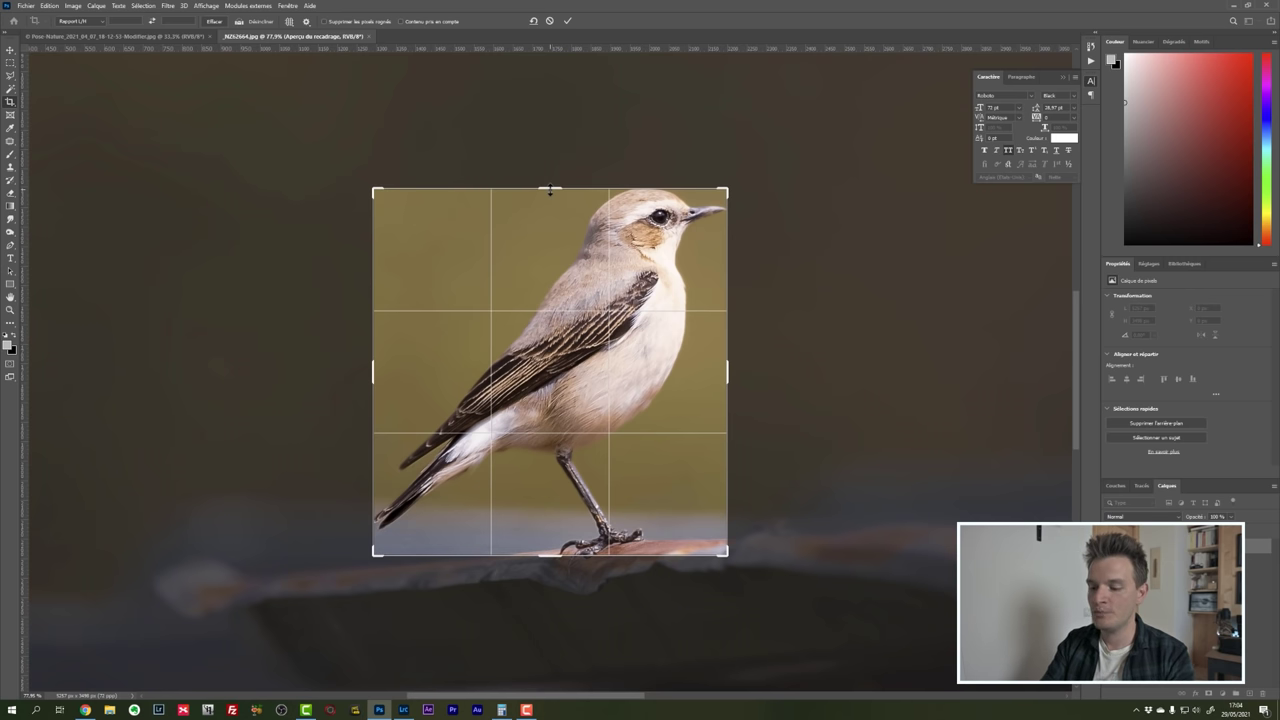
key(Return)
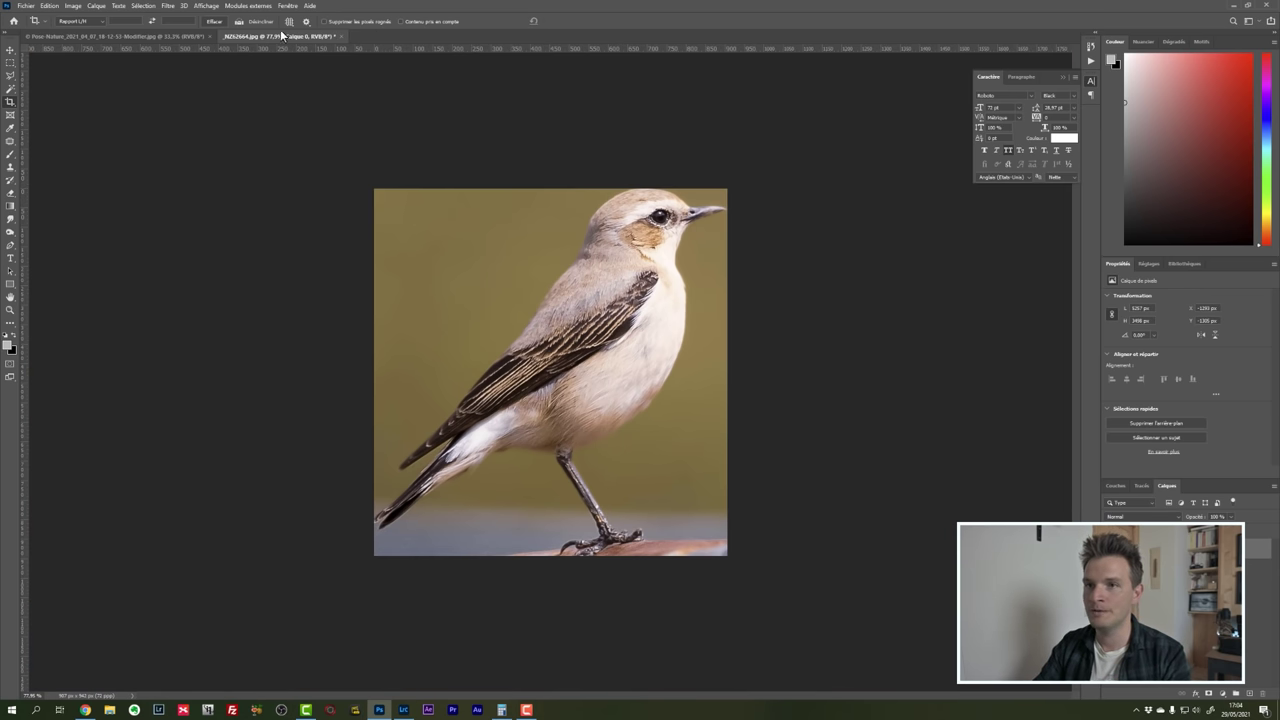
Crop the Pose-Nature photo of the grey bird tightly around its body, from tail tip to chest and head to feet
click(188, 37)
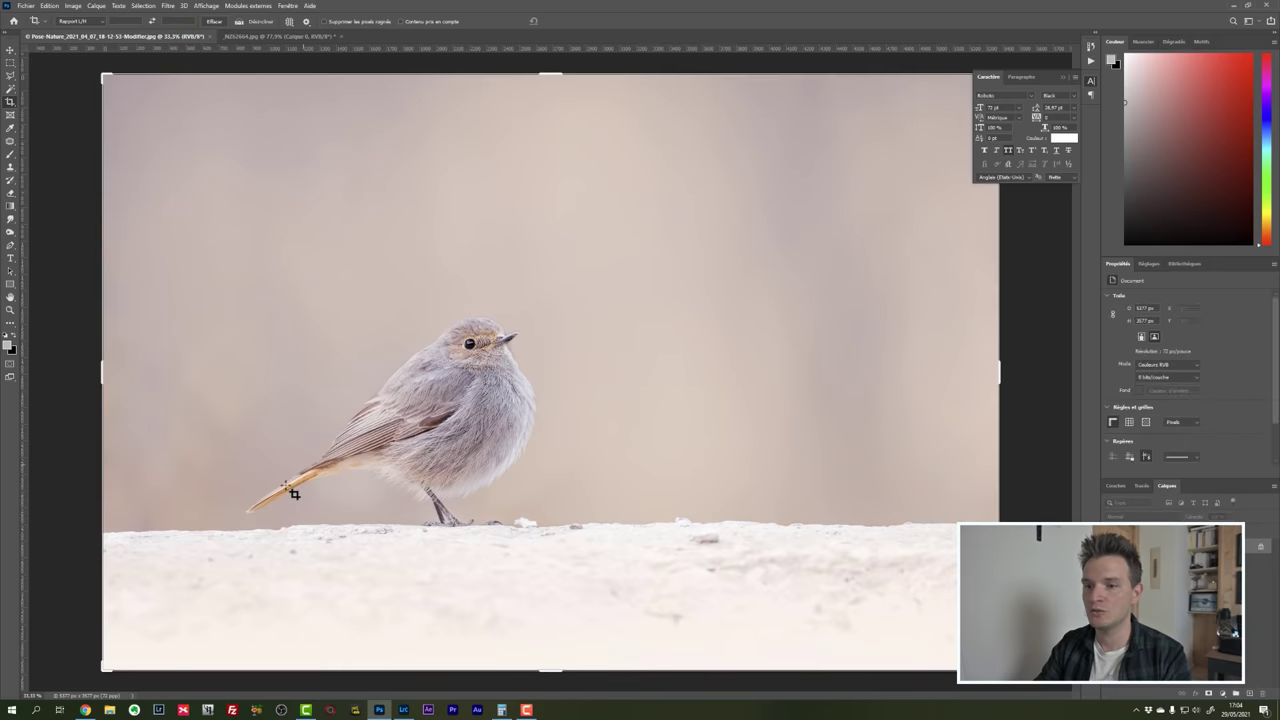
drag(247, 530, 535, 312)
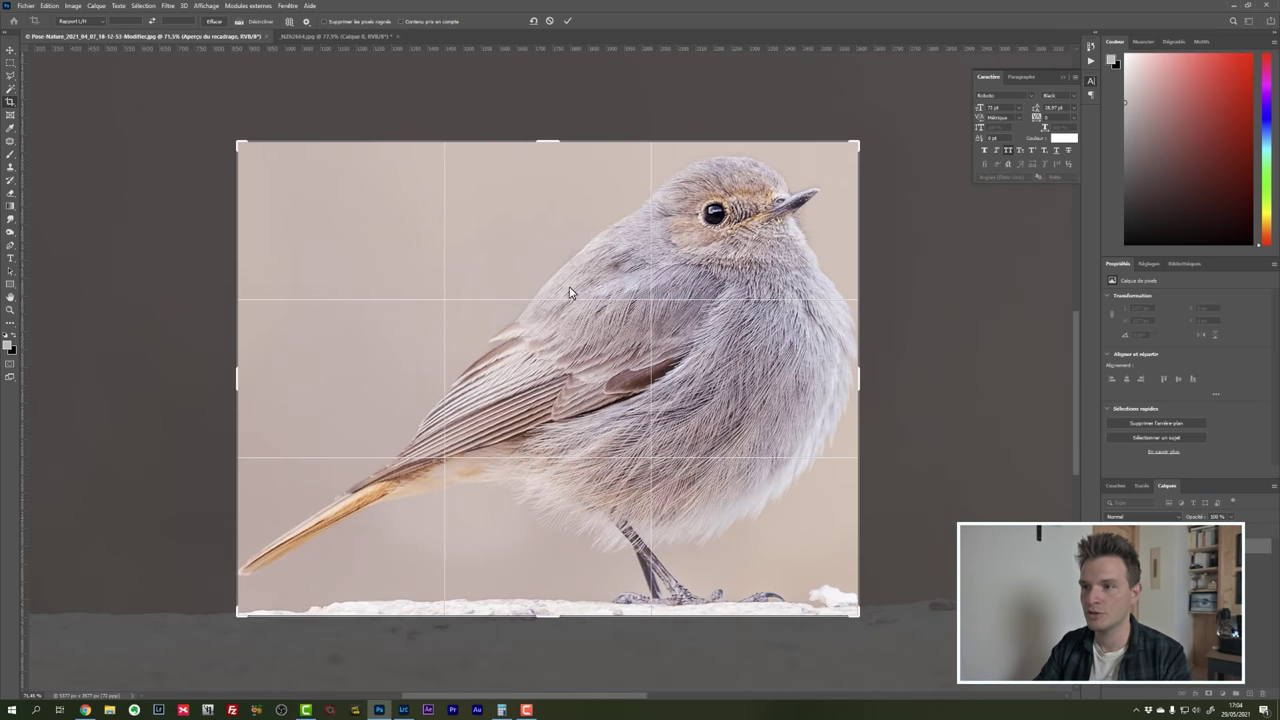
mouse_move(549, 143)
mouse_down()
mouse_move(549, 131)
mouse_move(549, 147)
mouse_up()
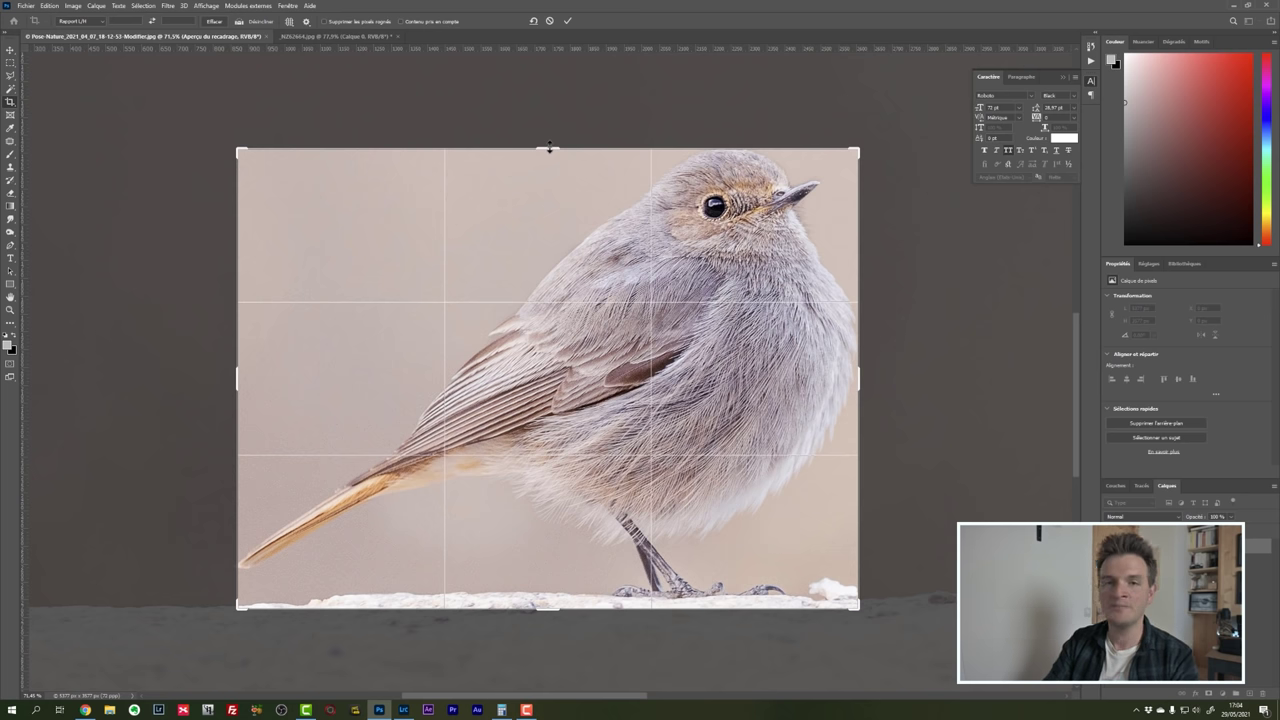
key(Return)
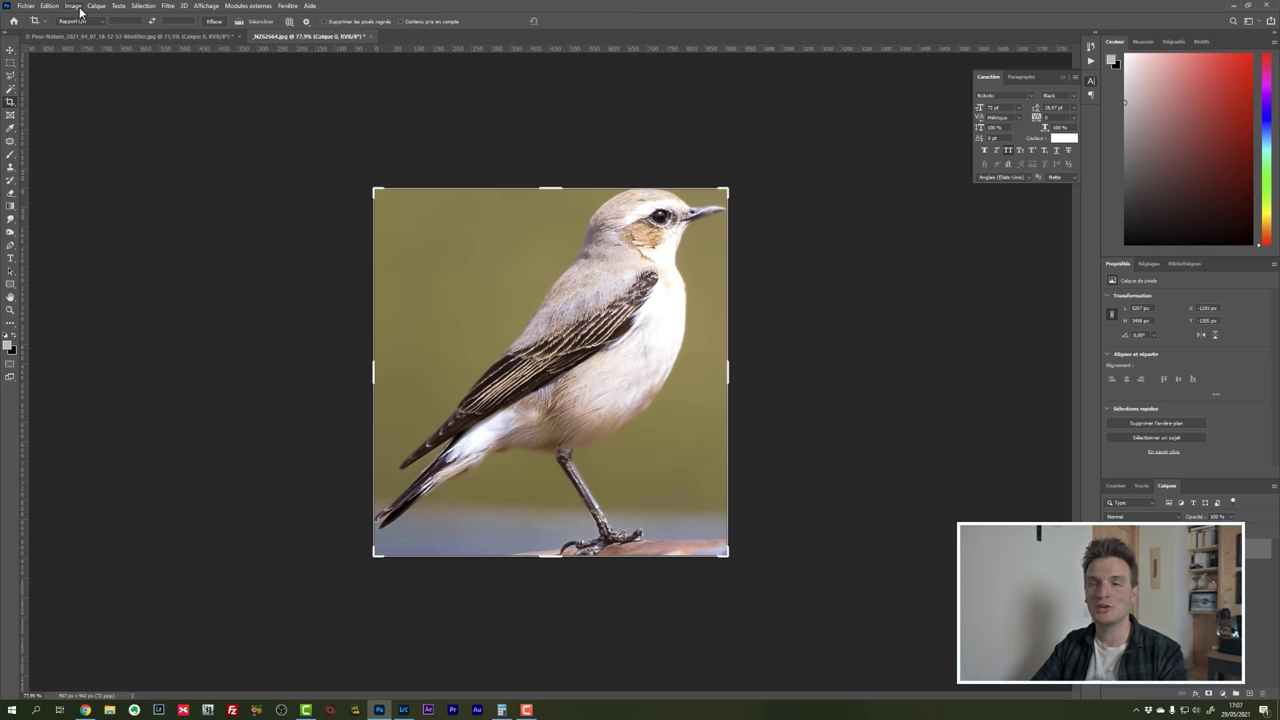
Check the image size of the cropped _NZ62664.jpg and multiply 907 by 942 in the Calculator
click(77, 7)
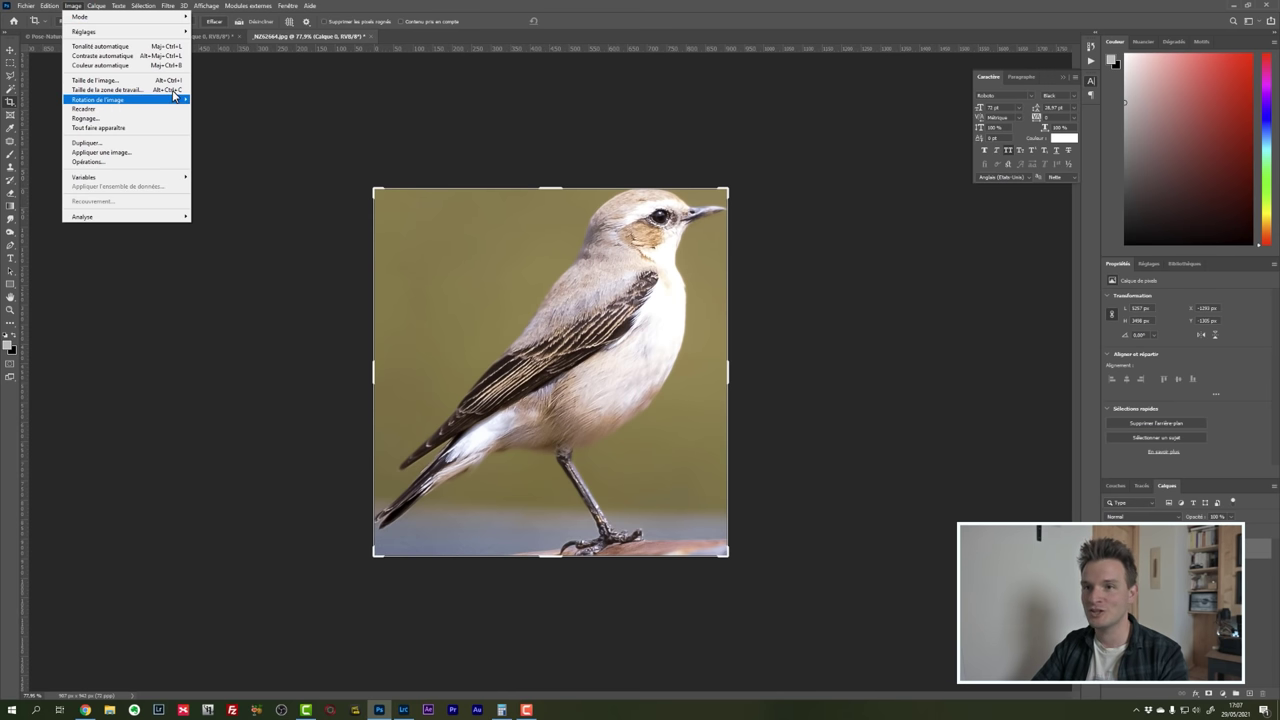
click(168, 80)
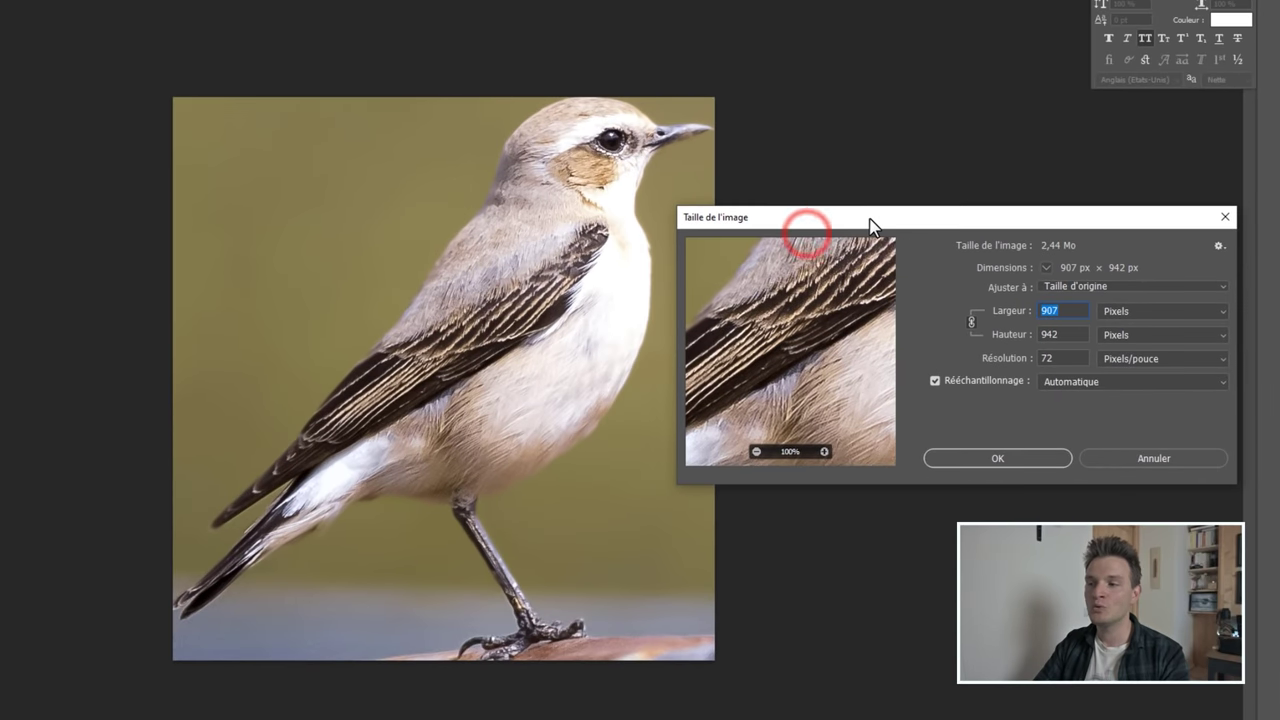
drag(870, 225, 855, 190)
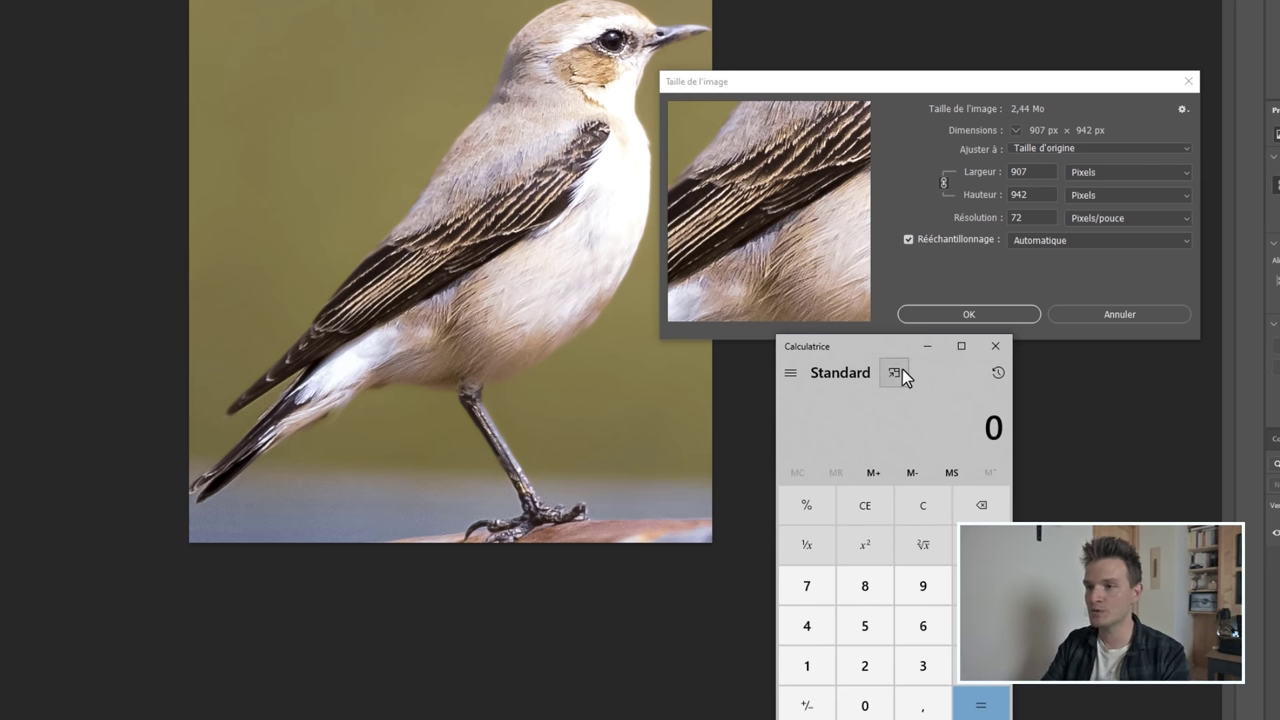
text(9)
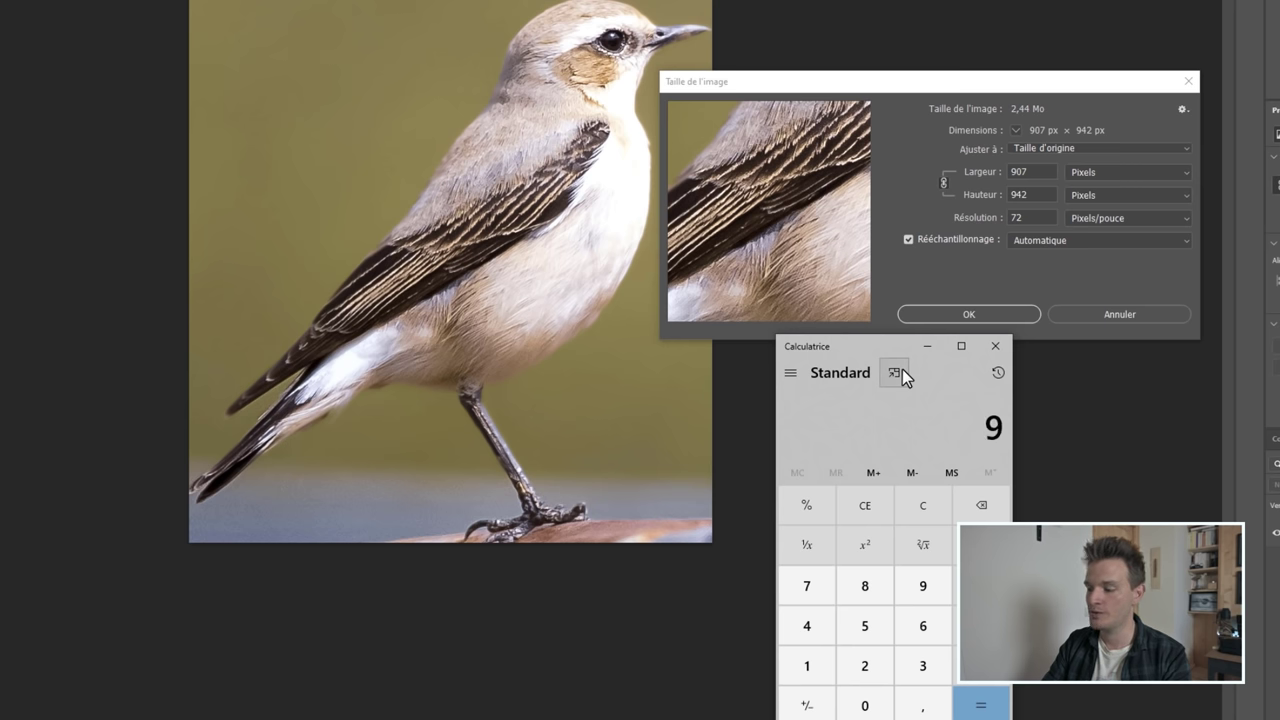
text(07*942)
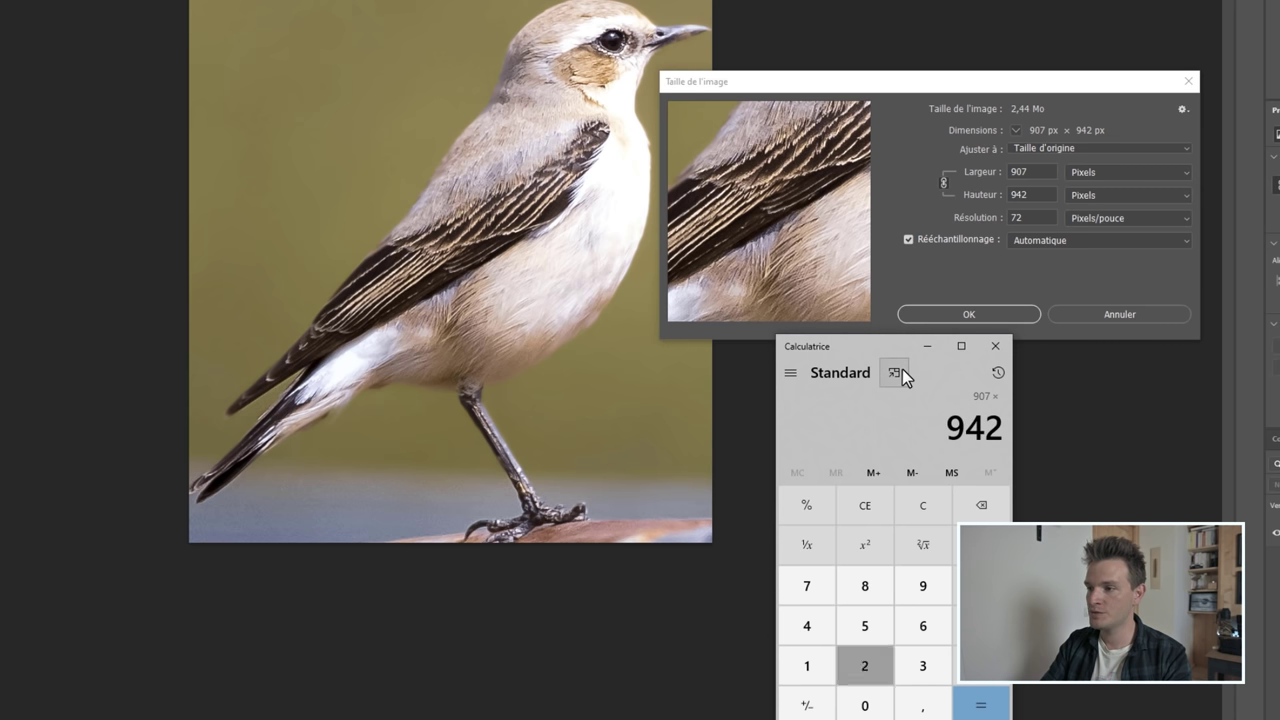
key(Return)
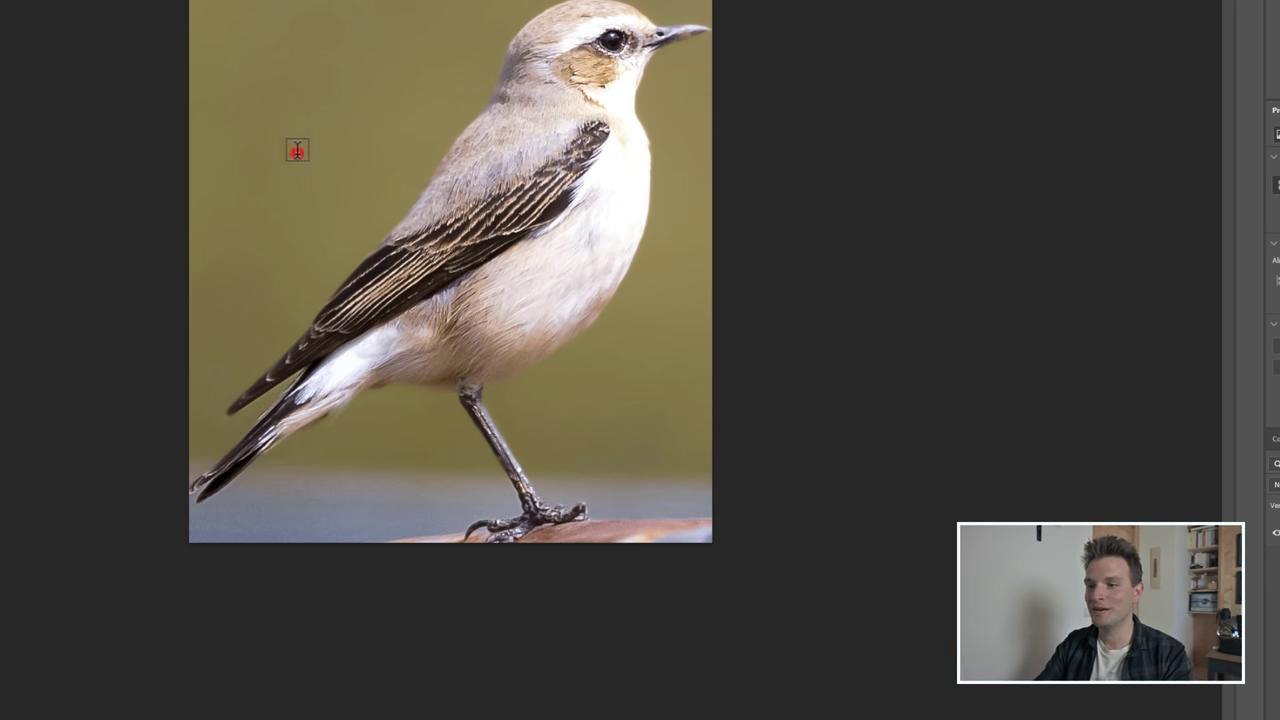
Add the text "854 394PX" to the _NZ62664.jpg crop and position it on the green background above the bird's back
click(297, 150)
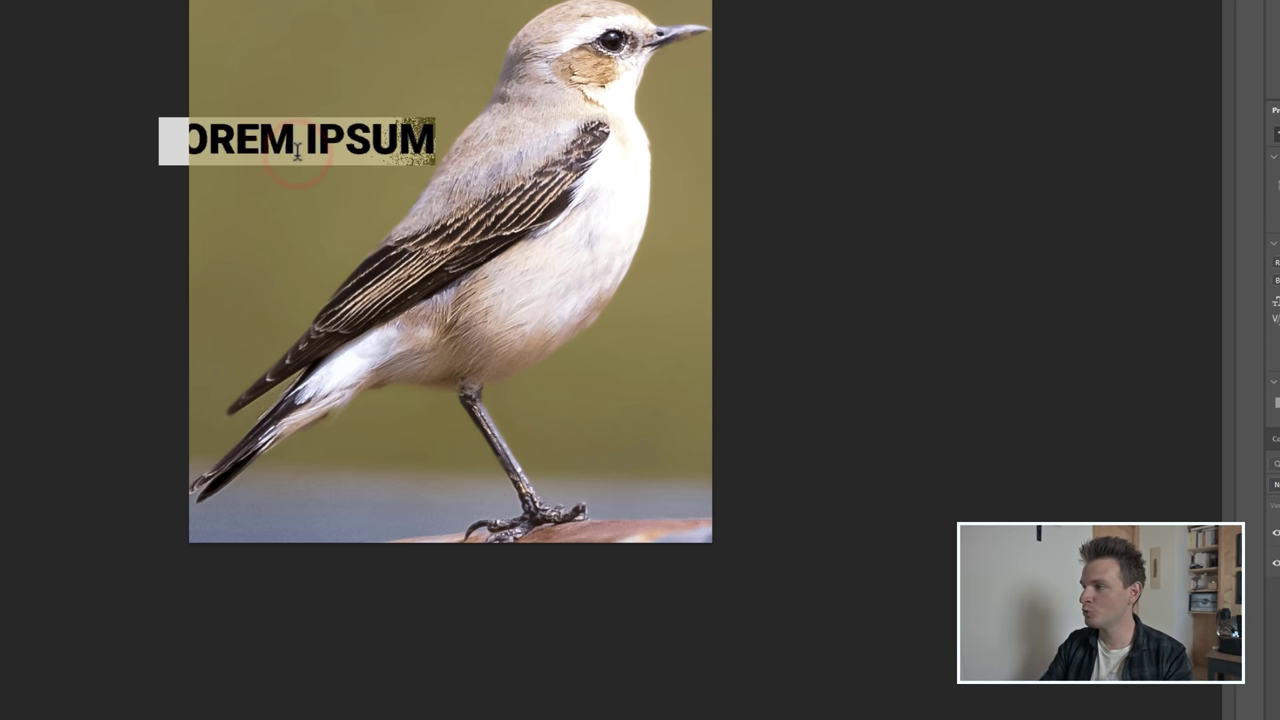
text(8)
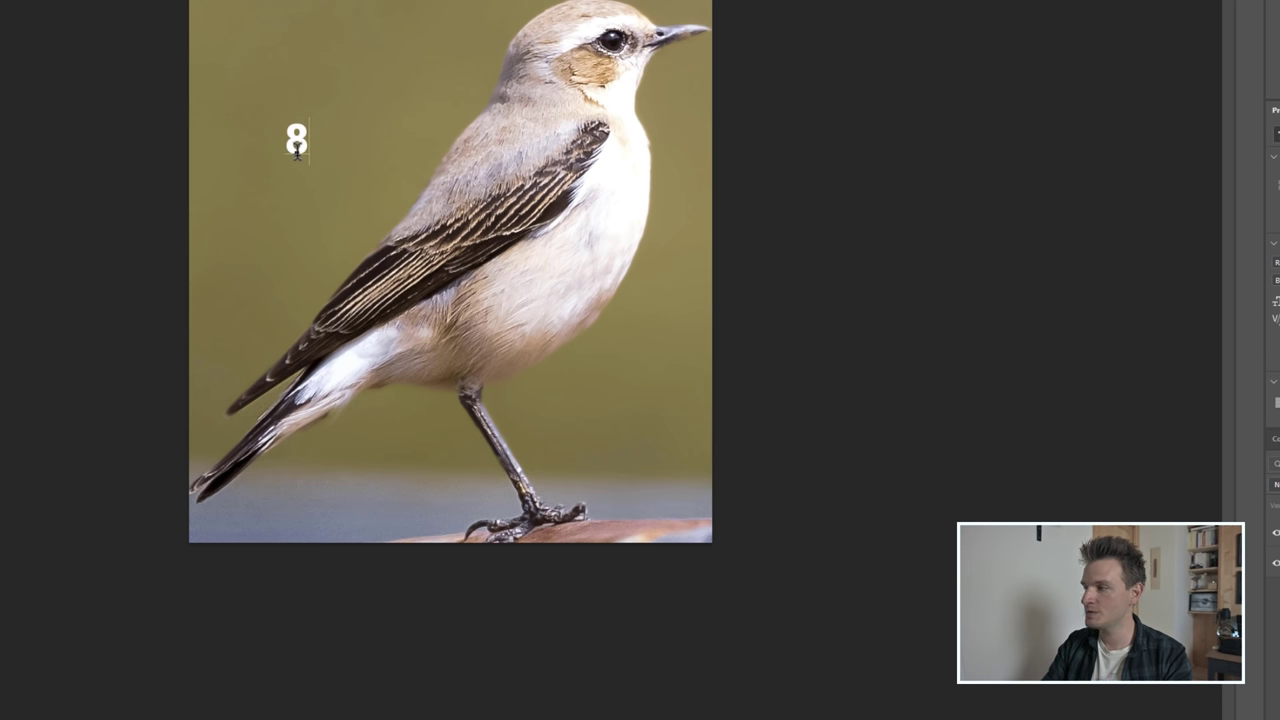
text(54 394)
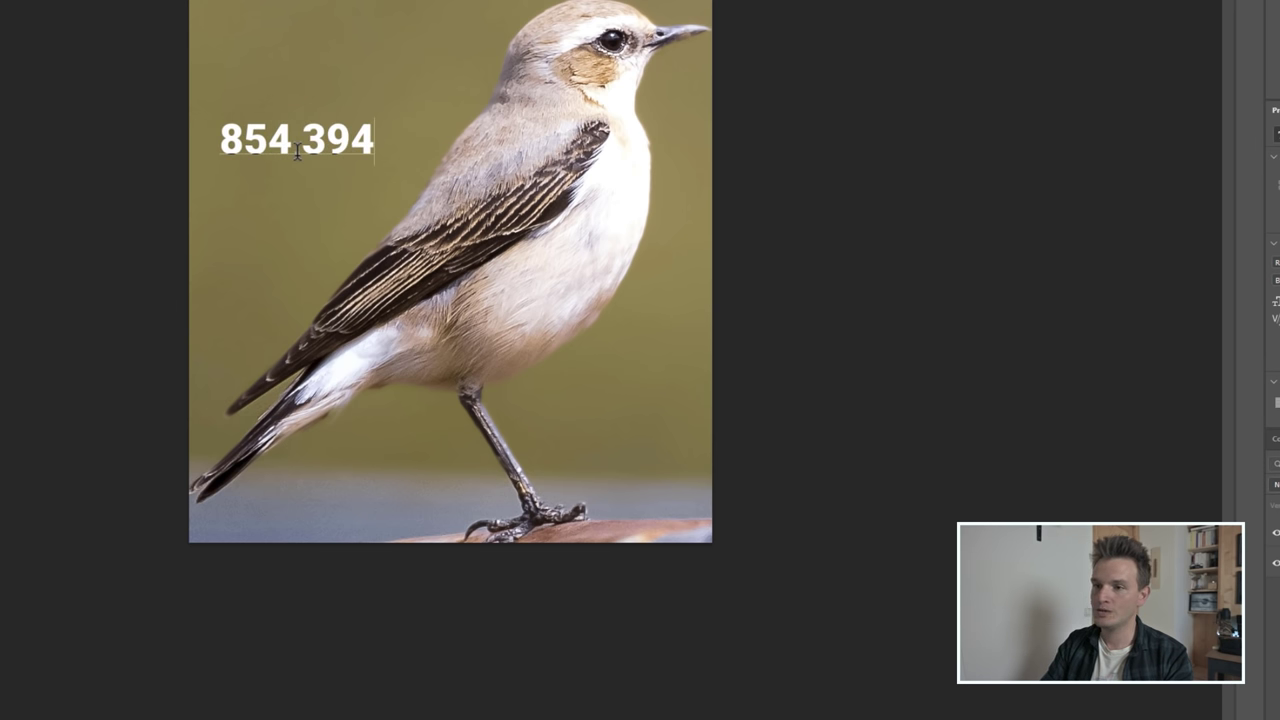
text(PX)
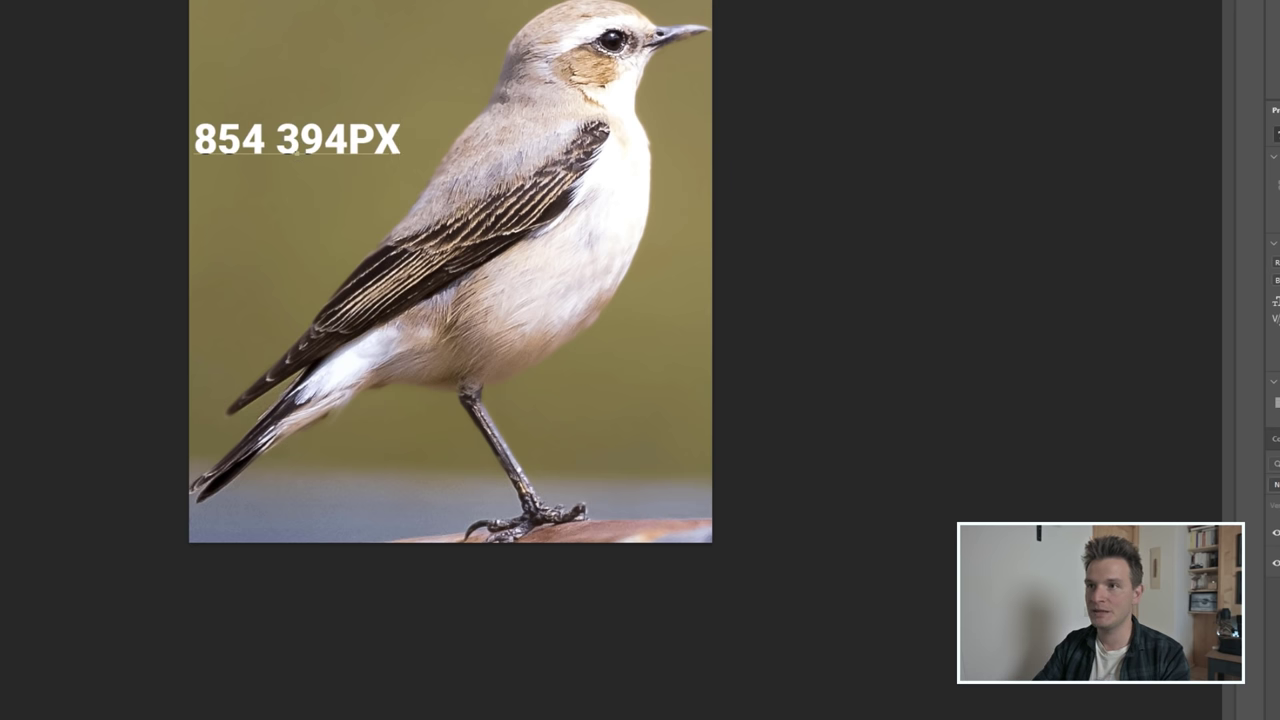
key(ctrl+Return)
drag(337, 143, 382, 95)
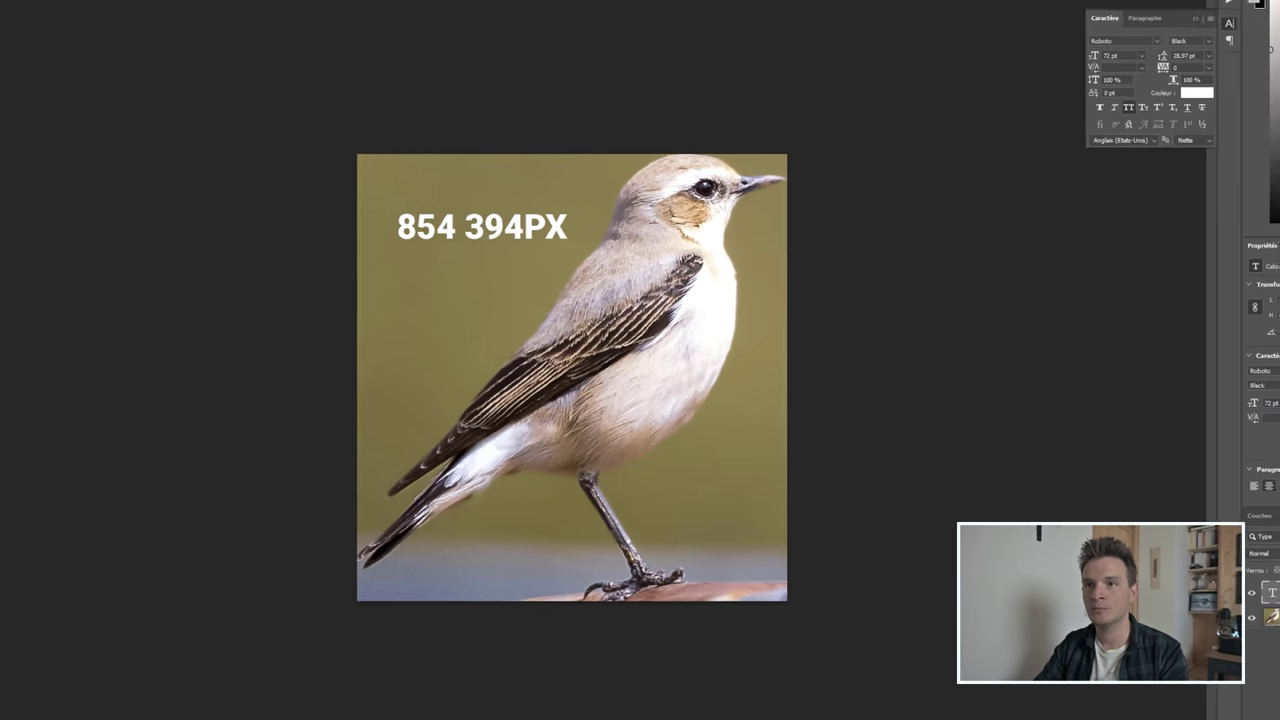
Open the image size settings of the cropped Pose-Nature photo and move the dialog clear of the bird
click(246, 44)
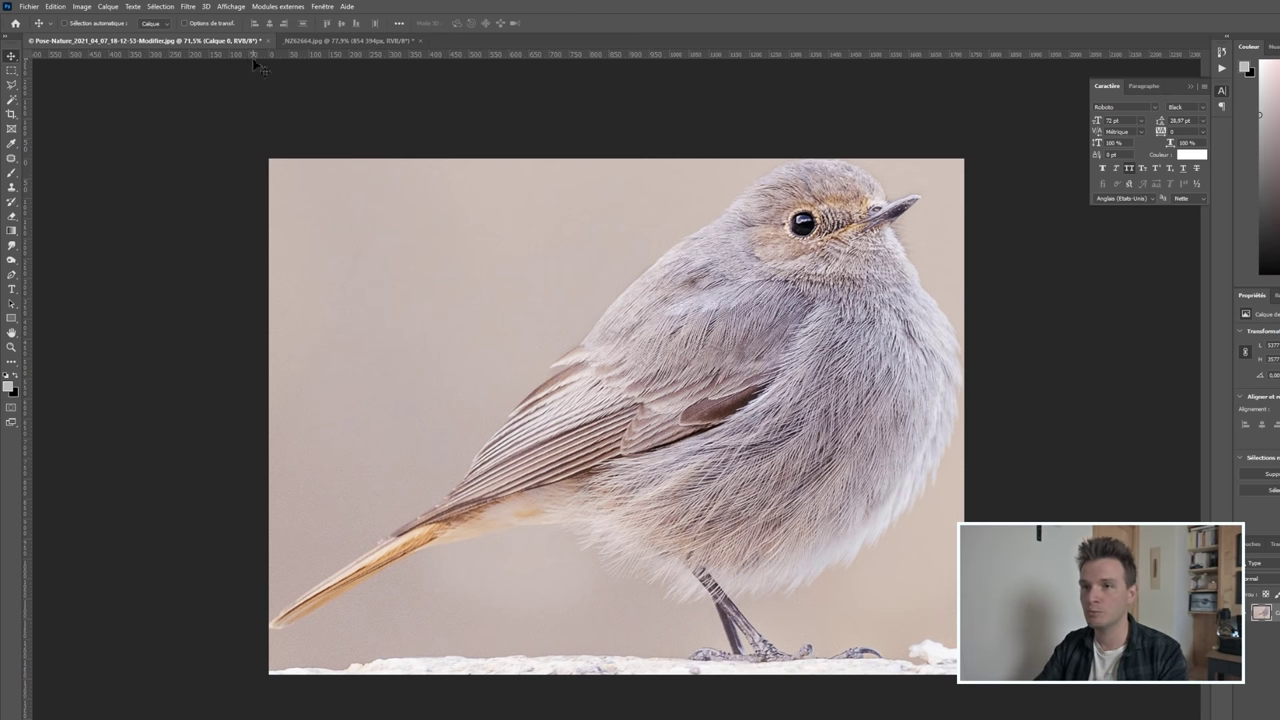
click(84, 6)
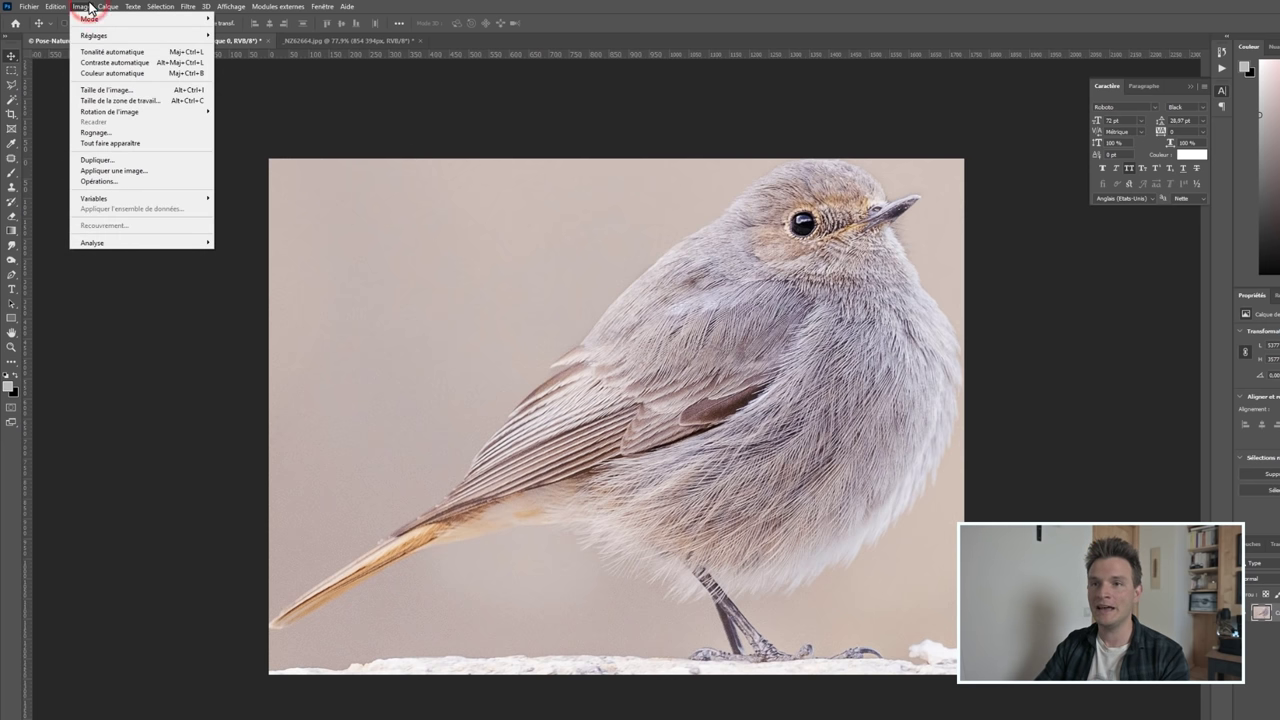
click(159, 91)
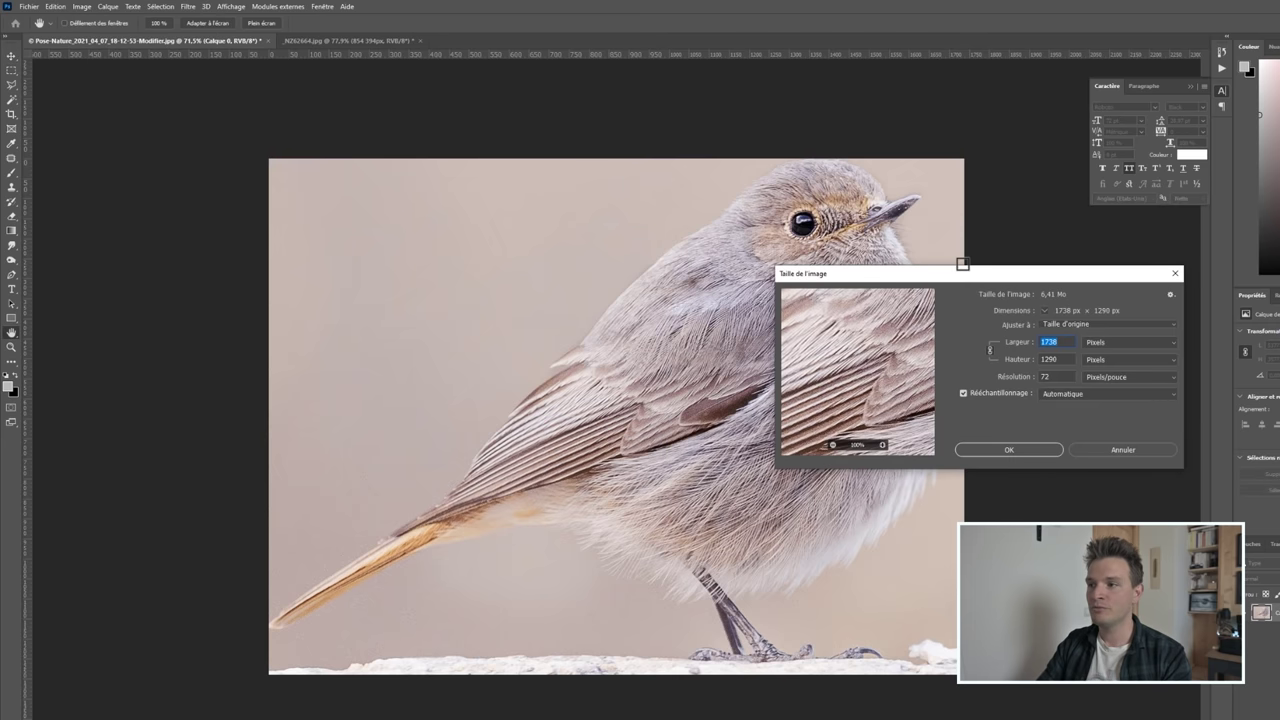
drag(963, 276, 1166, 297)
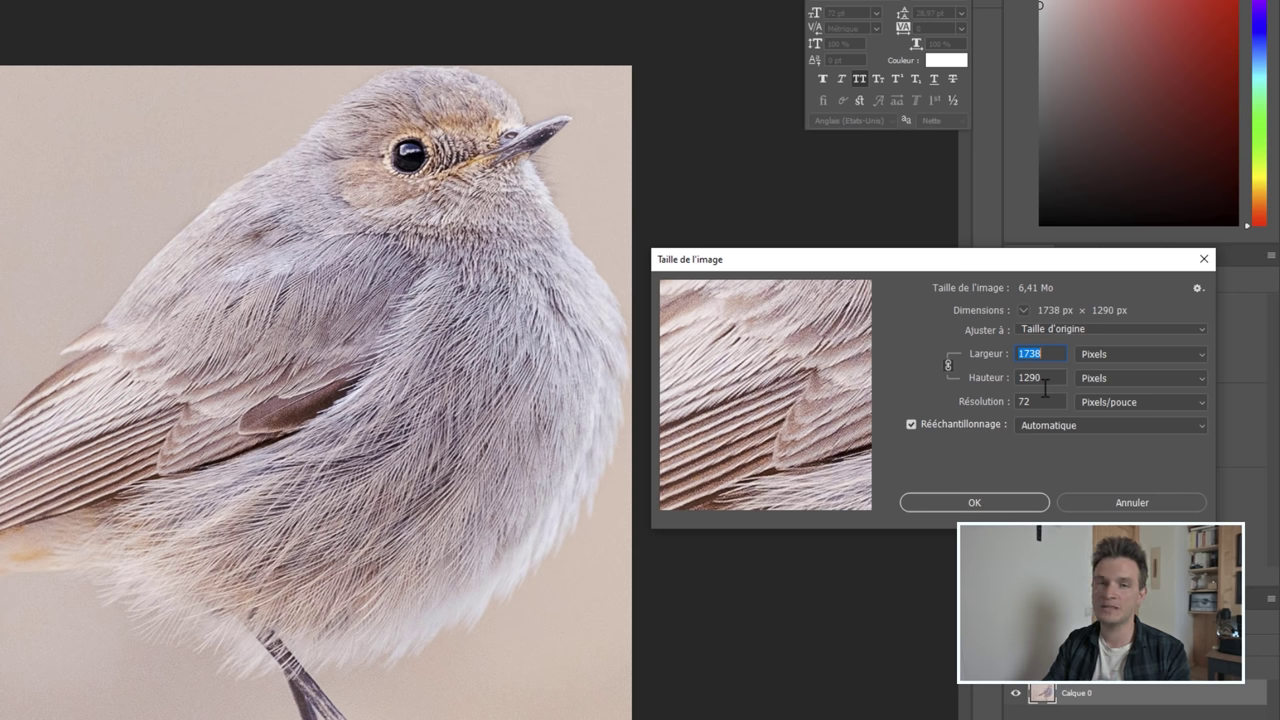
Clear the Calculator and multiply the grey bird crop's dimensions, 1738 by 1290
key(alt+Tab)
drag(625, 206, 400, 330)
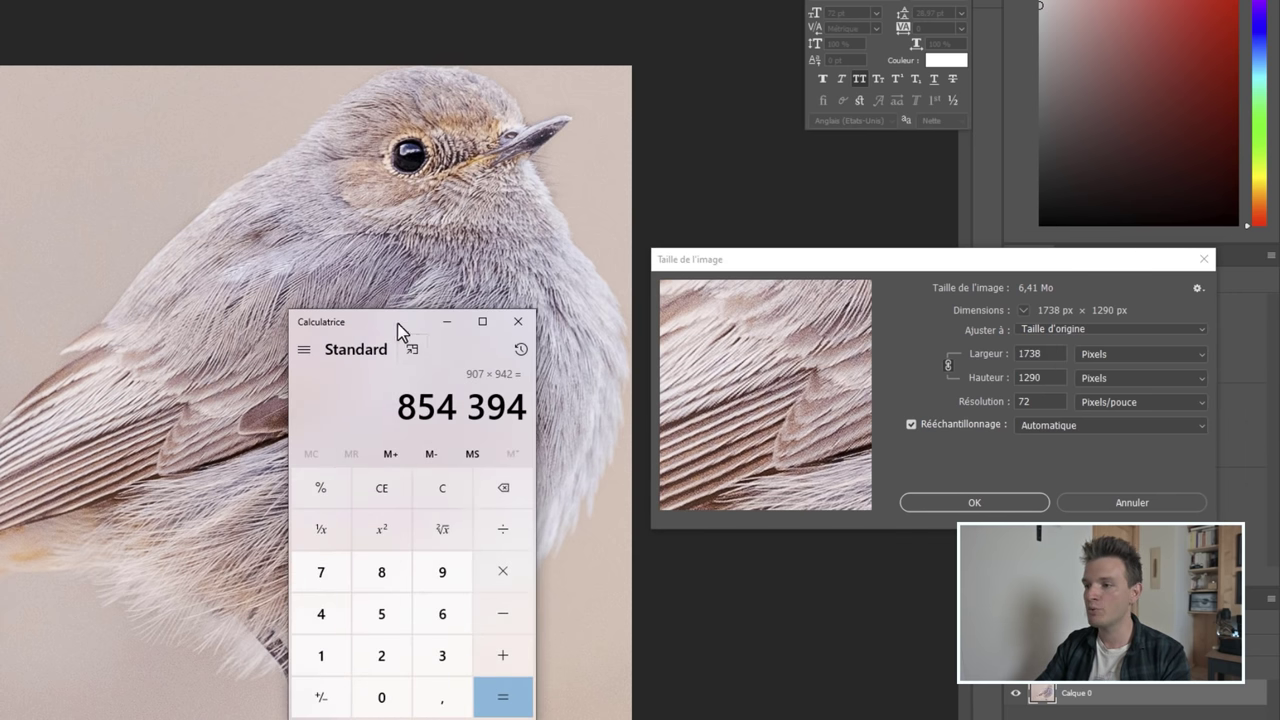
click(442, 490)
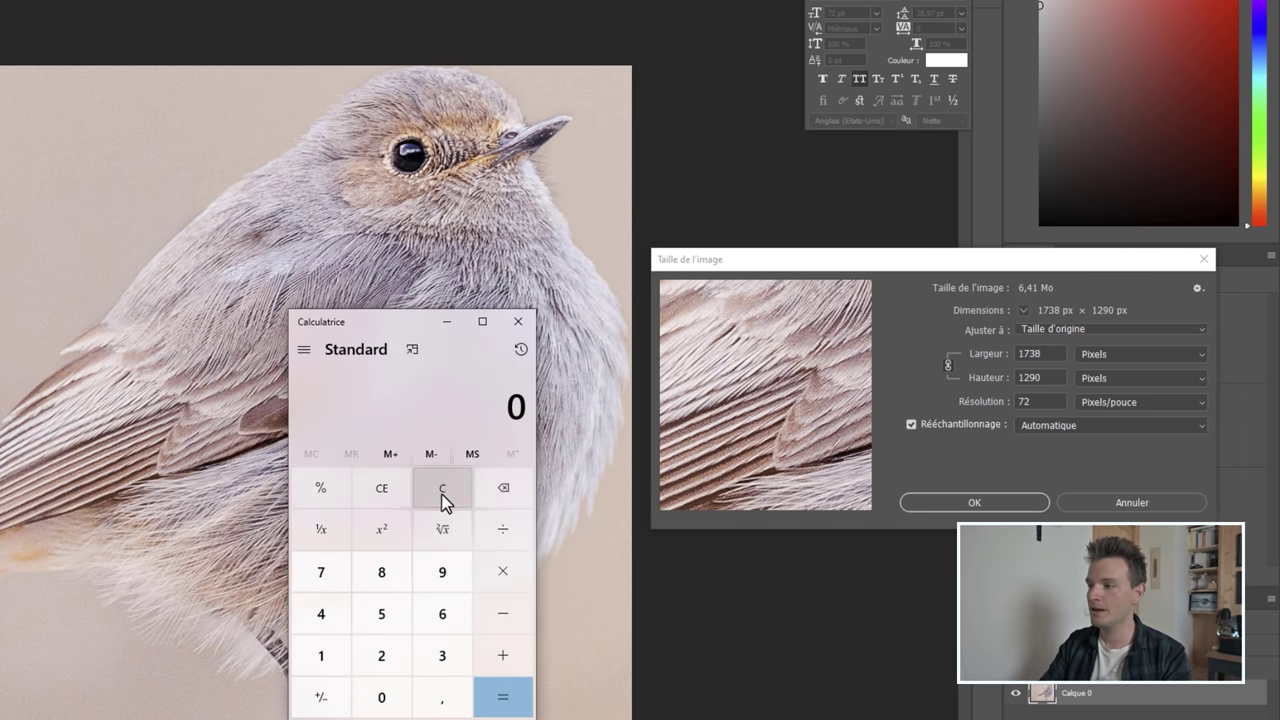
text(1738)
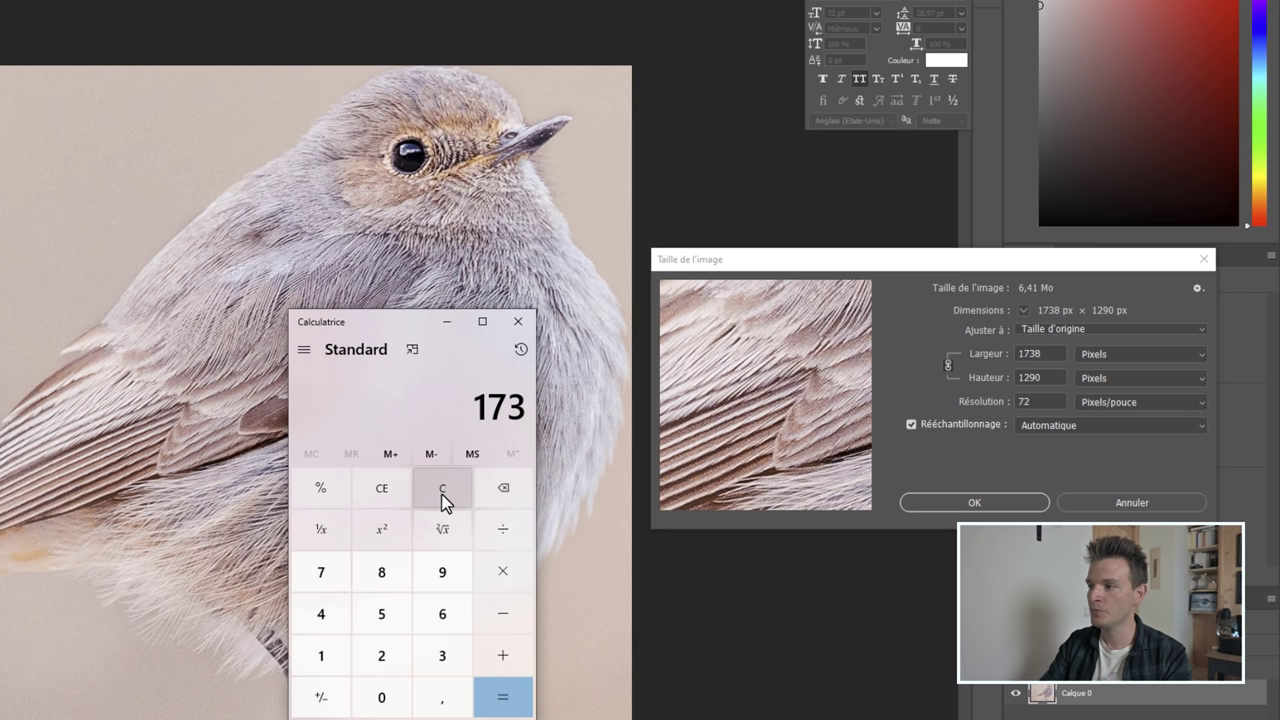
key(asterisk)
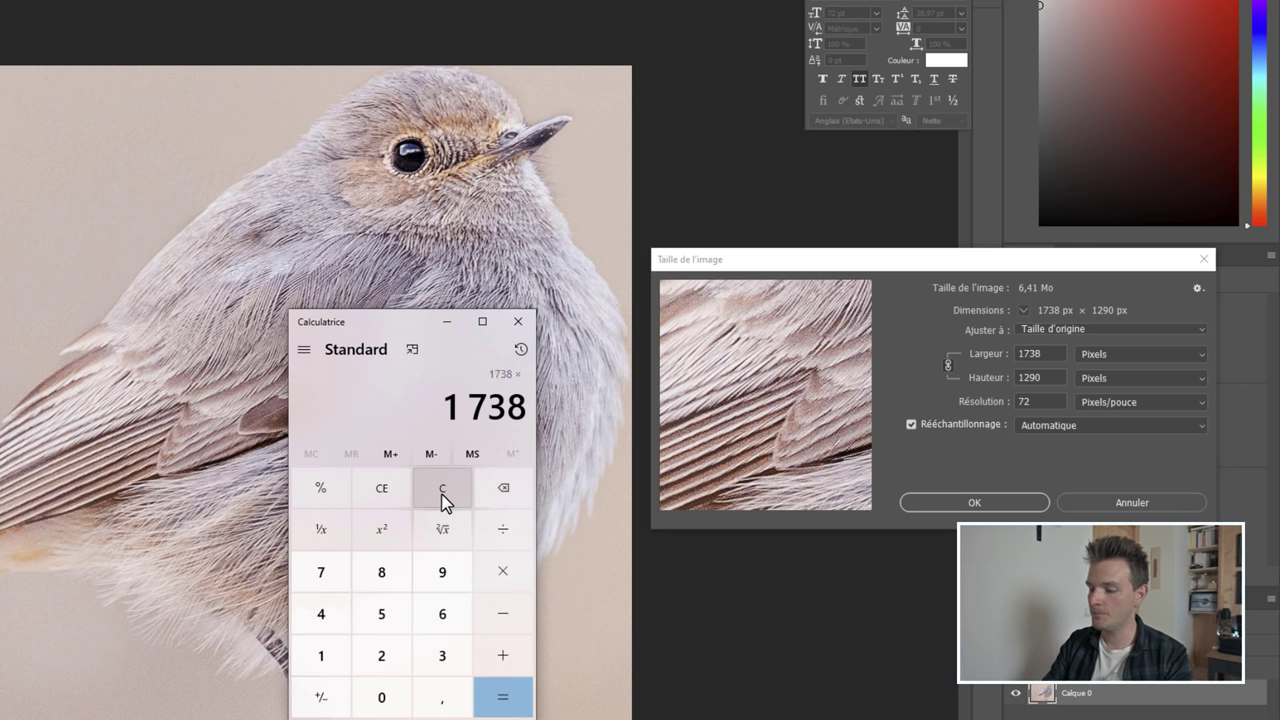
text(1290)
key(Return)
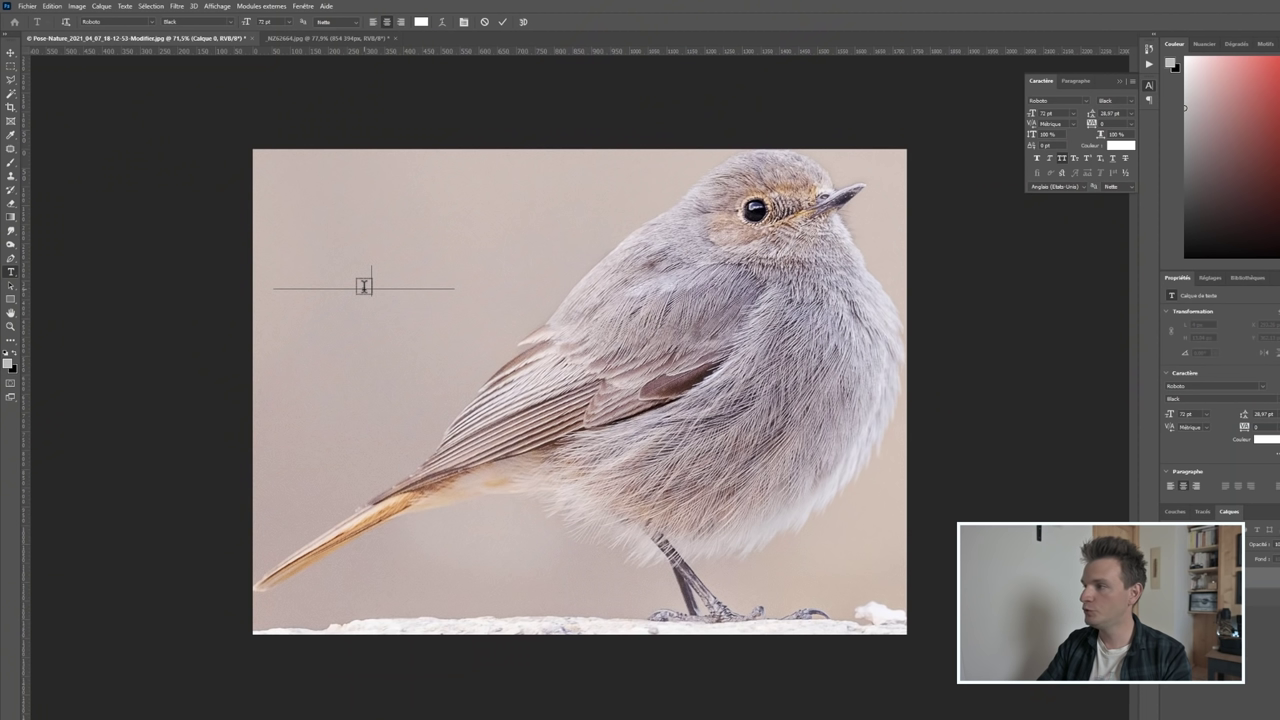
Label the grey bird crop with the text "2 242 020PX" and position it on the plain background above the bird's back
text(2 242)
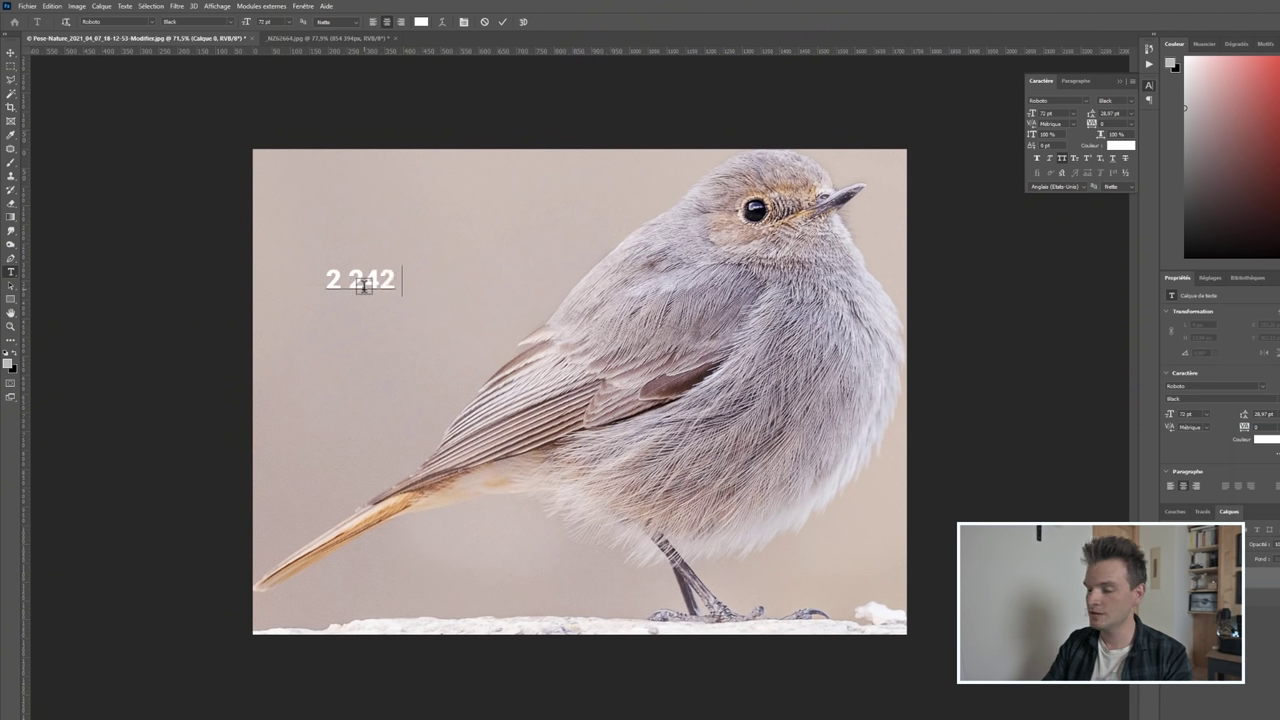
text( 020PX)
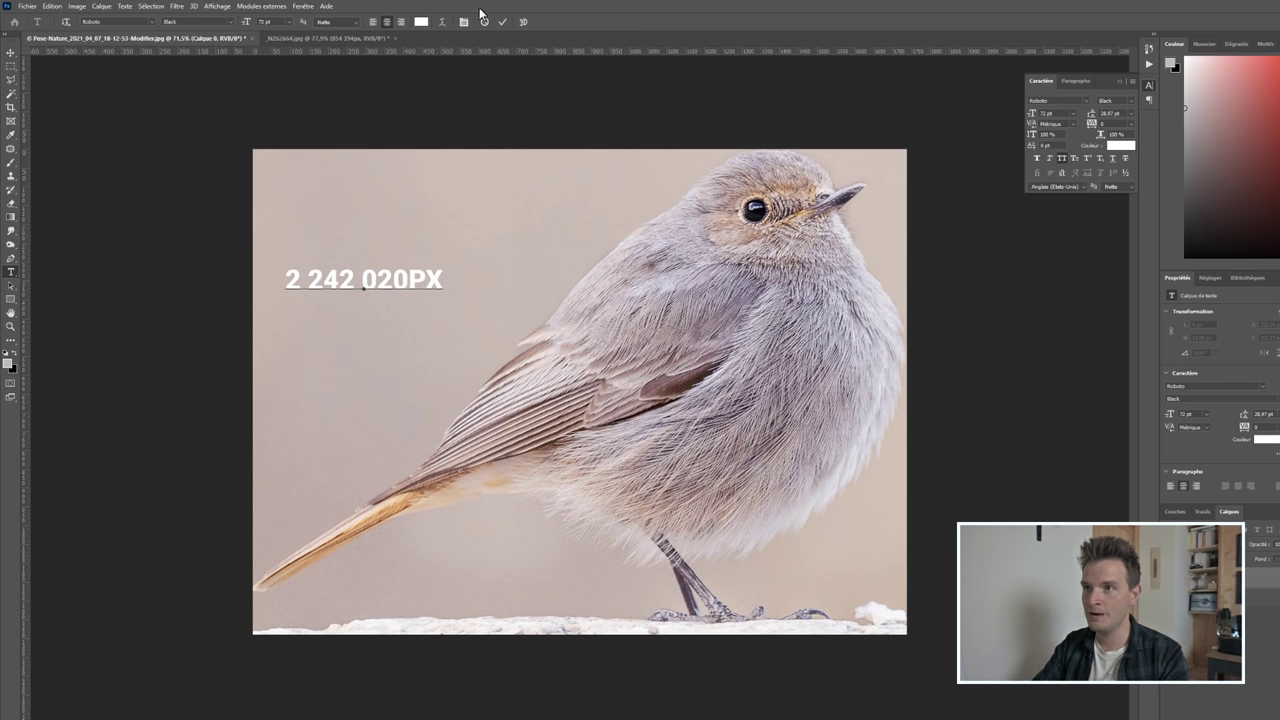
click(502, 21)
key(v)
drag(400, 280, 460, 254)
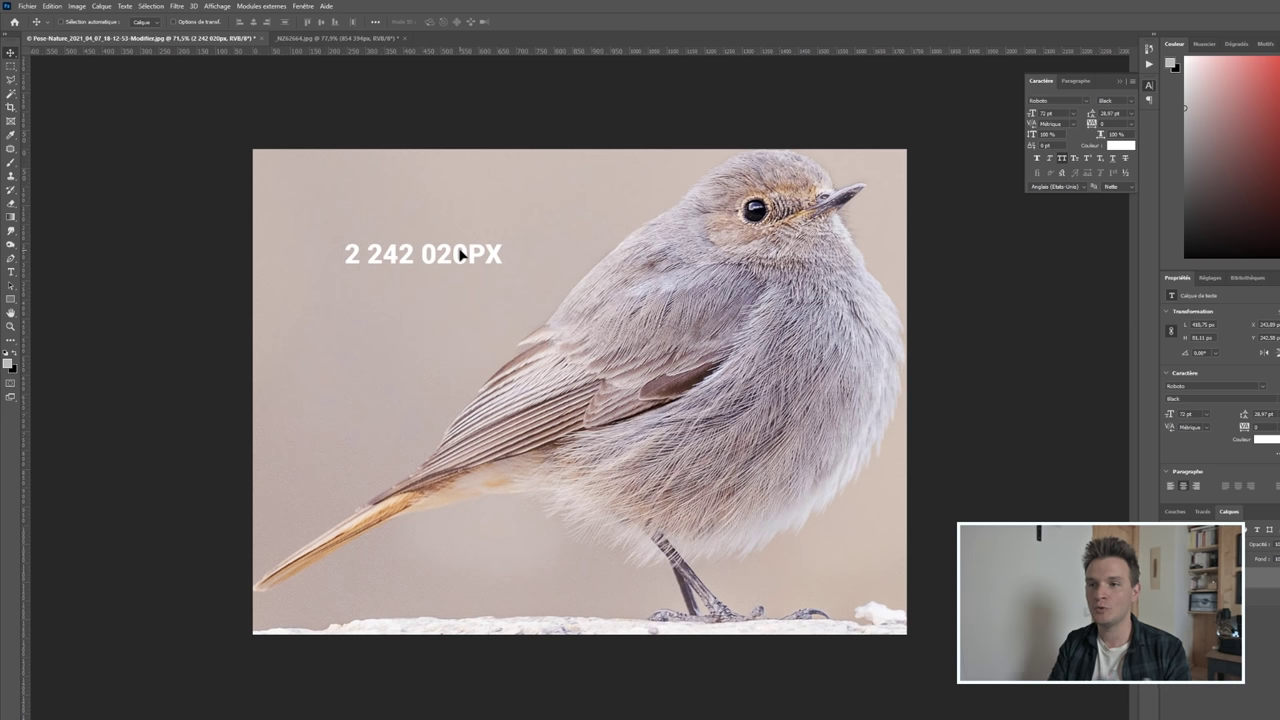
Divide 2242020 by 854394 in the Calculator beside the _NZ62664.jpg crop and close the Calculator
drag(1279, 118, 905, 138)
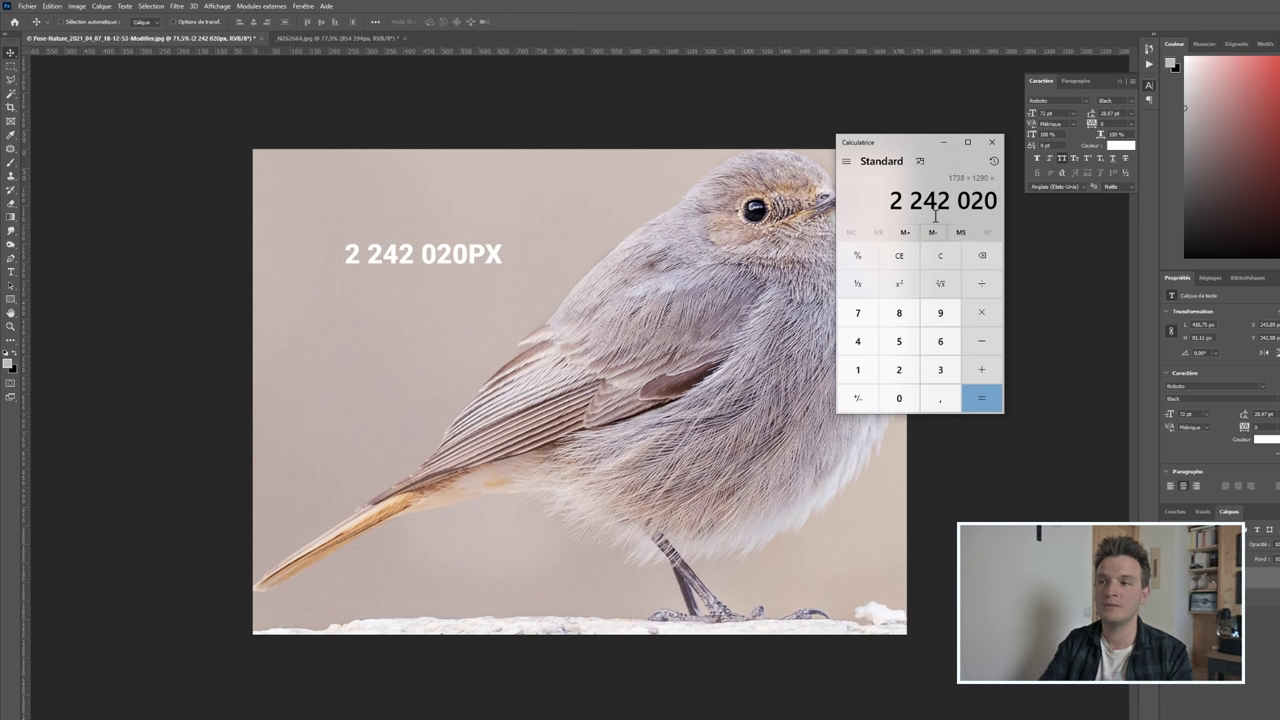
click(378, 39)
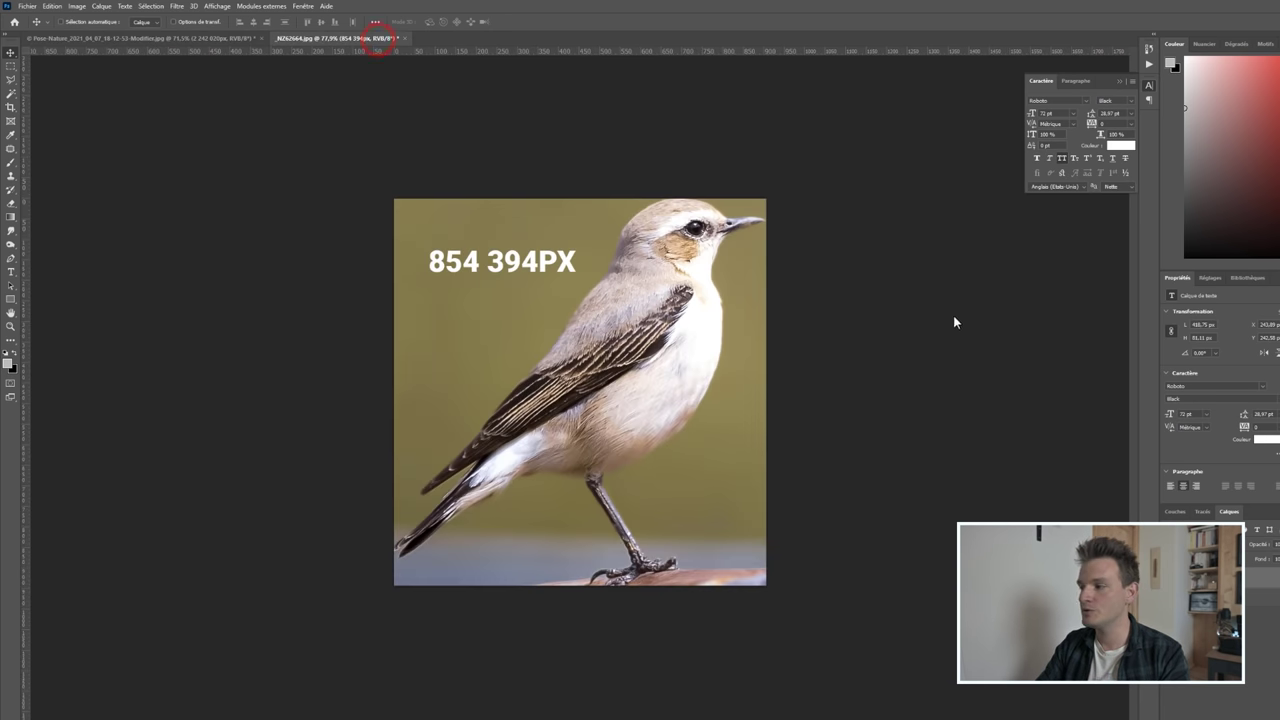
key(alt+Tab)
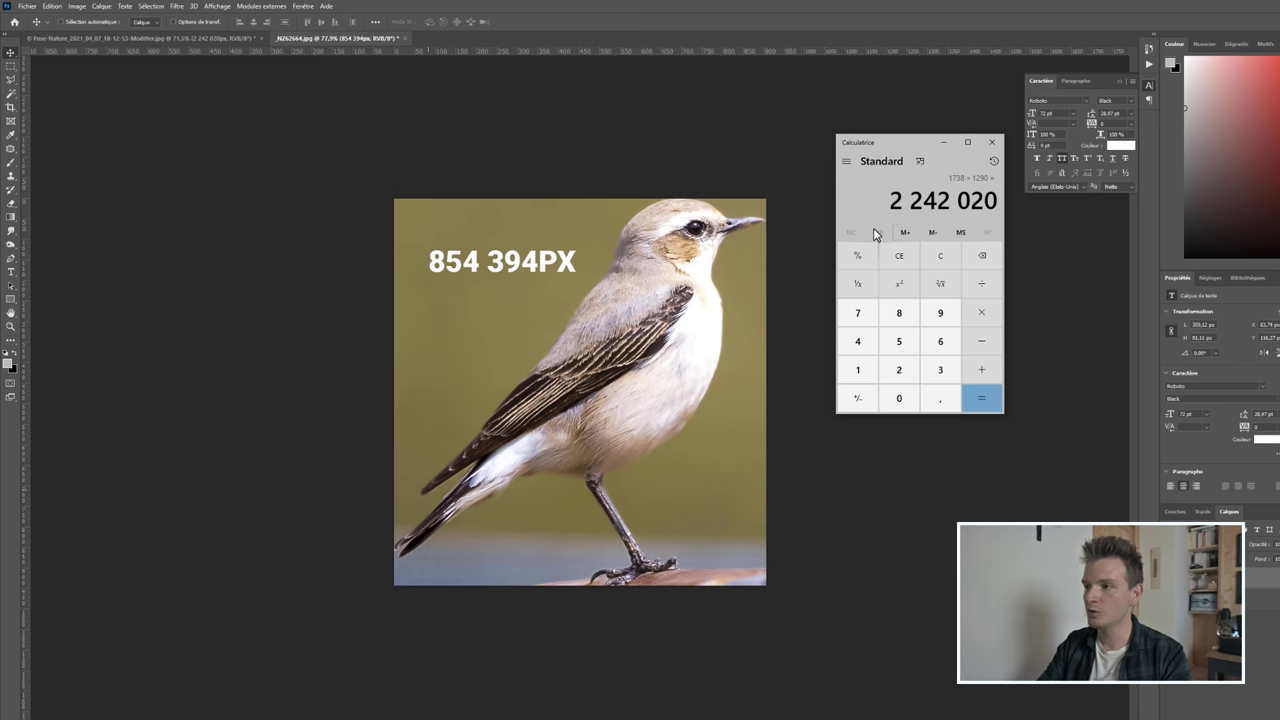
key(slash)
text(8)
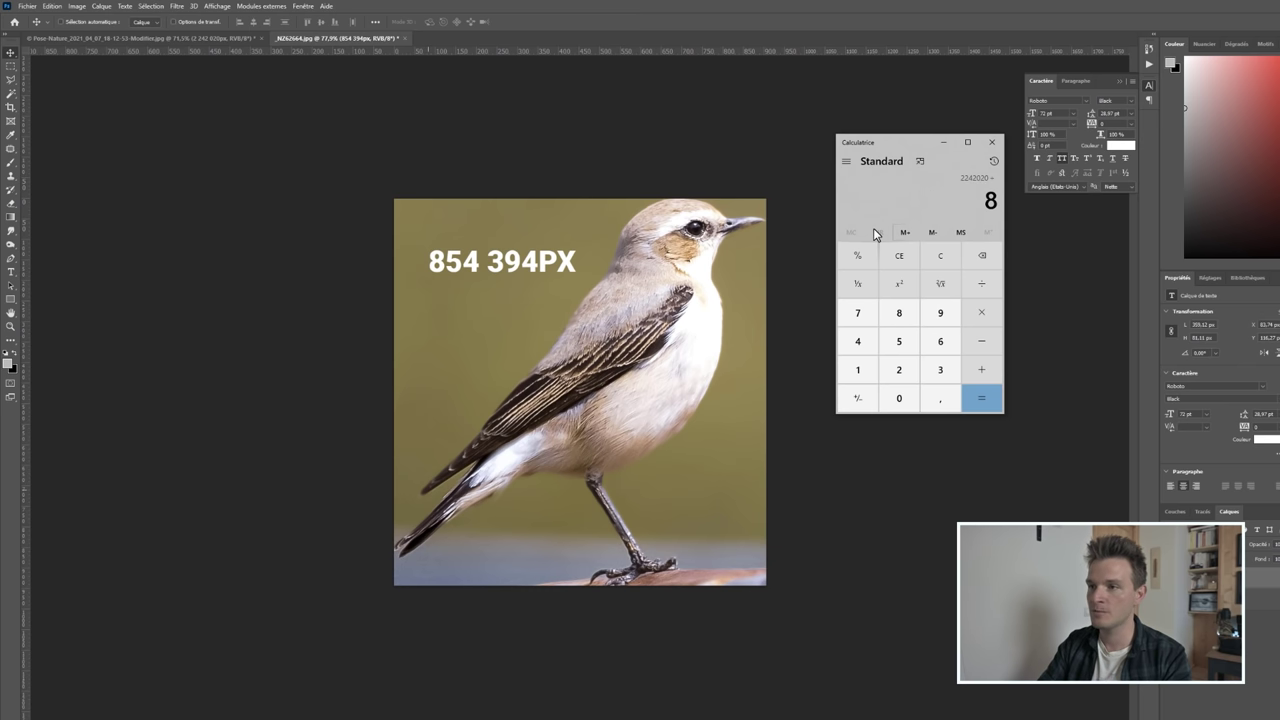
text(54 394)
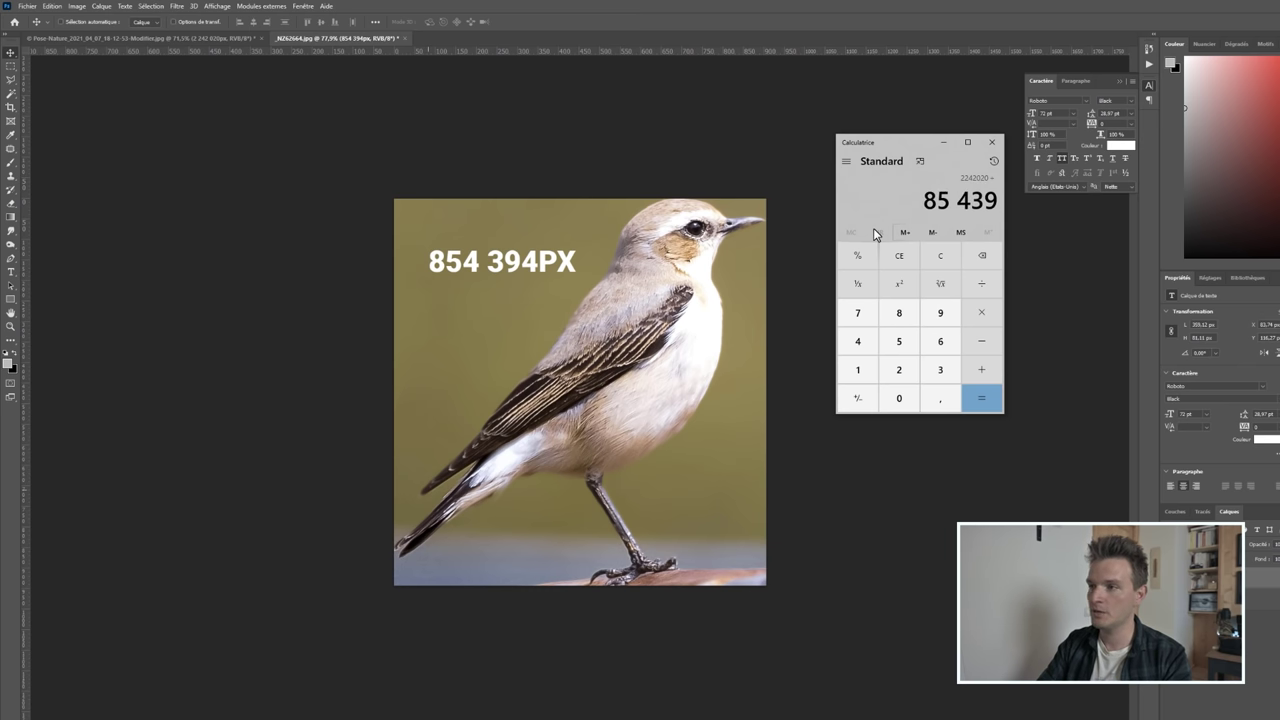
key(Return)
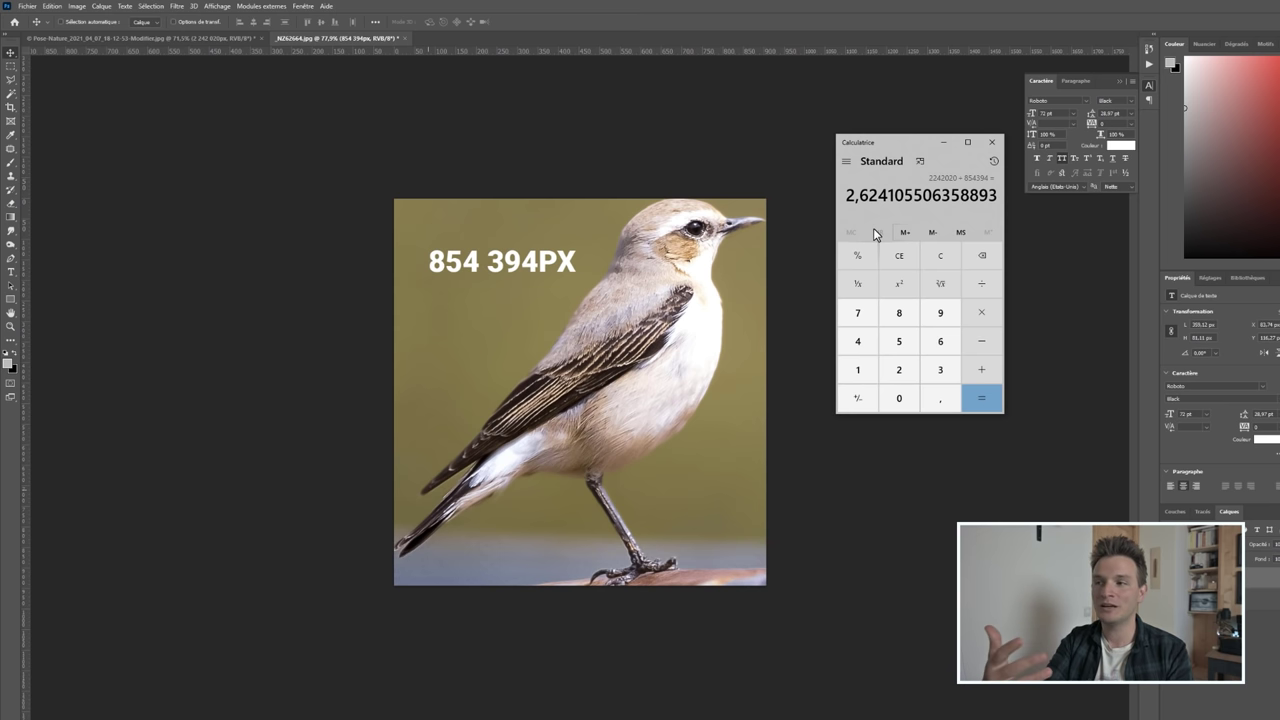
click(991, 141)
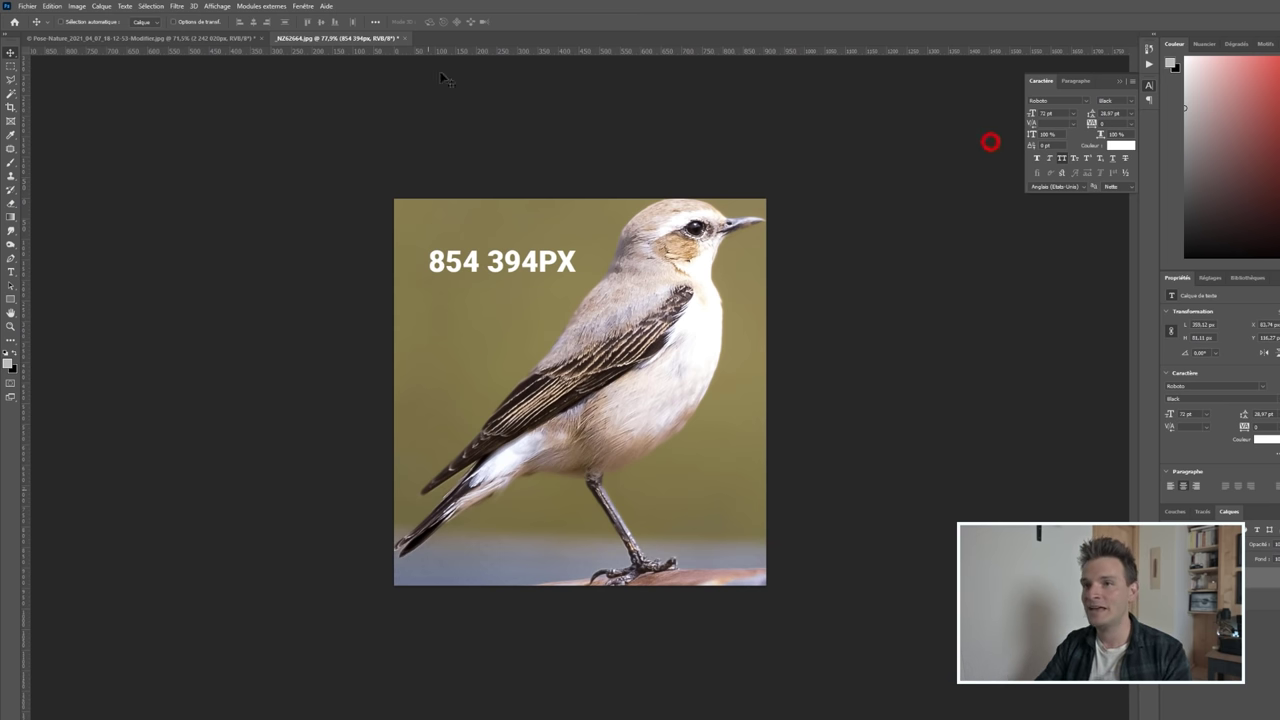
Compare the two labelled bird crops by alternating between the Pose-Nature and _NZ62664.jpg documents
click(240, 40)
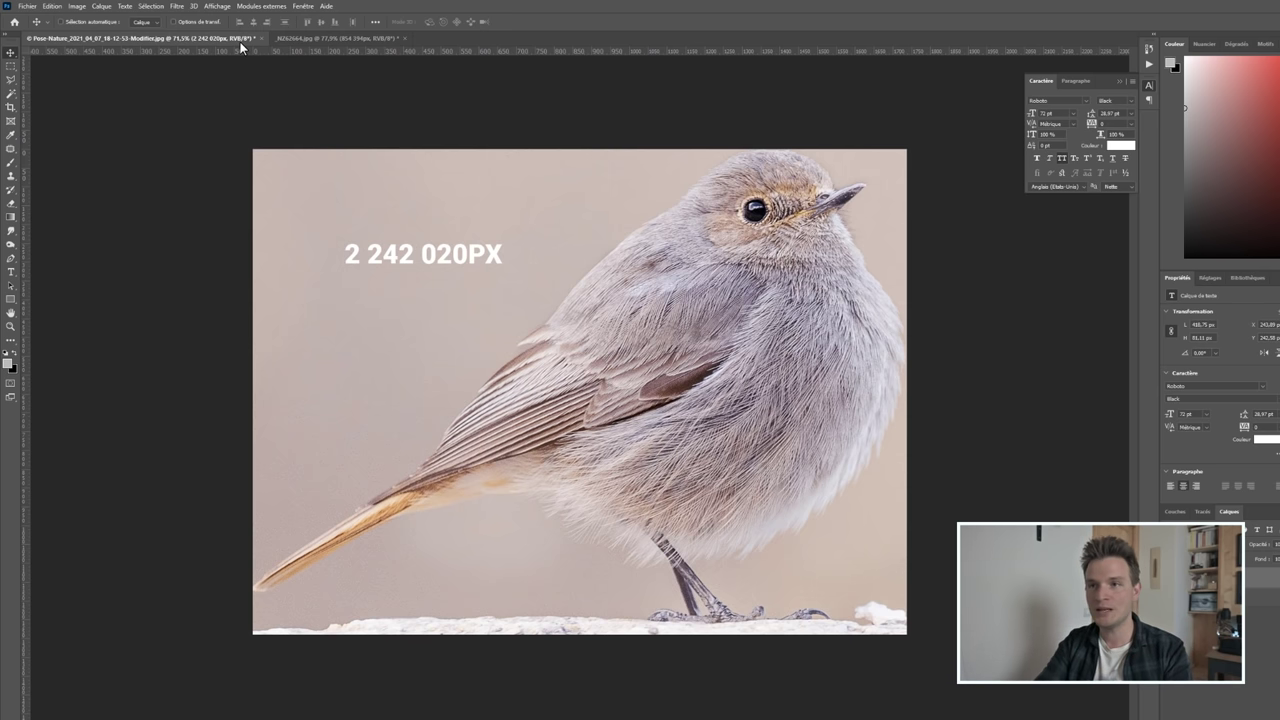
click(286, 38)
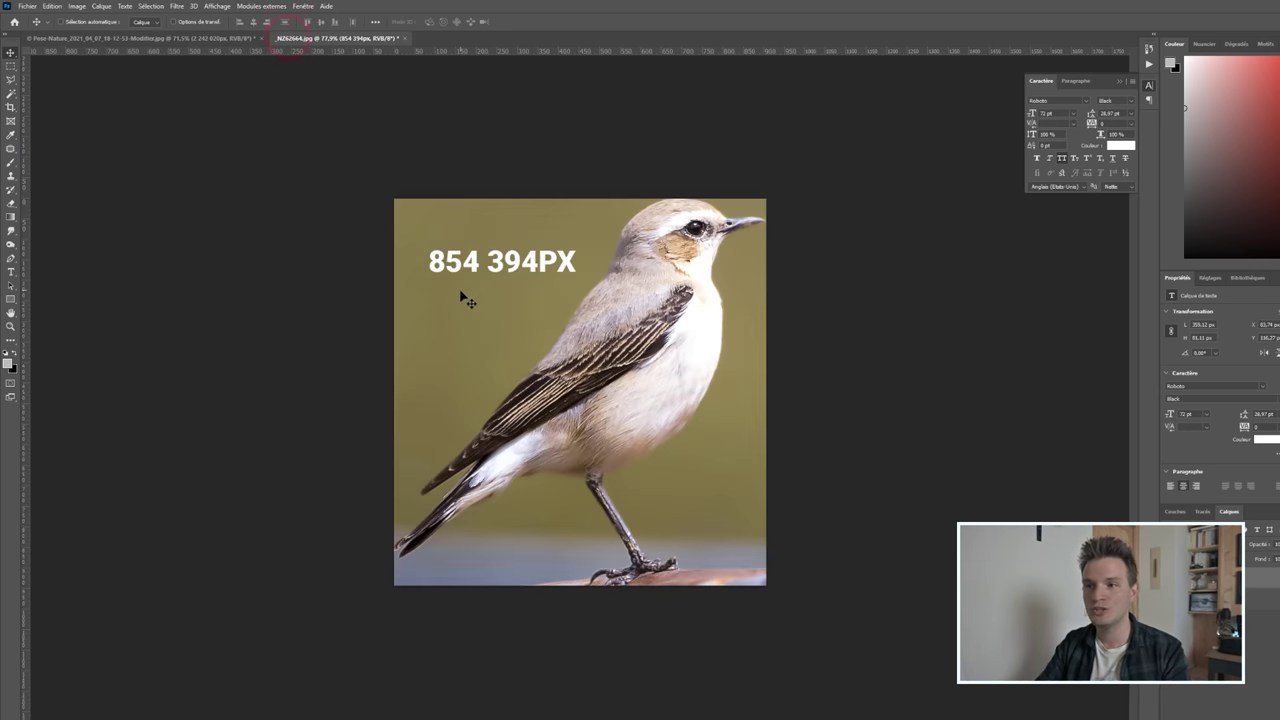
click(240, 38)
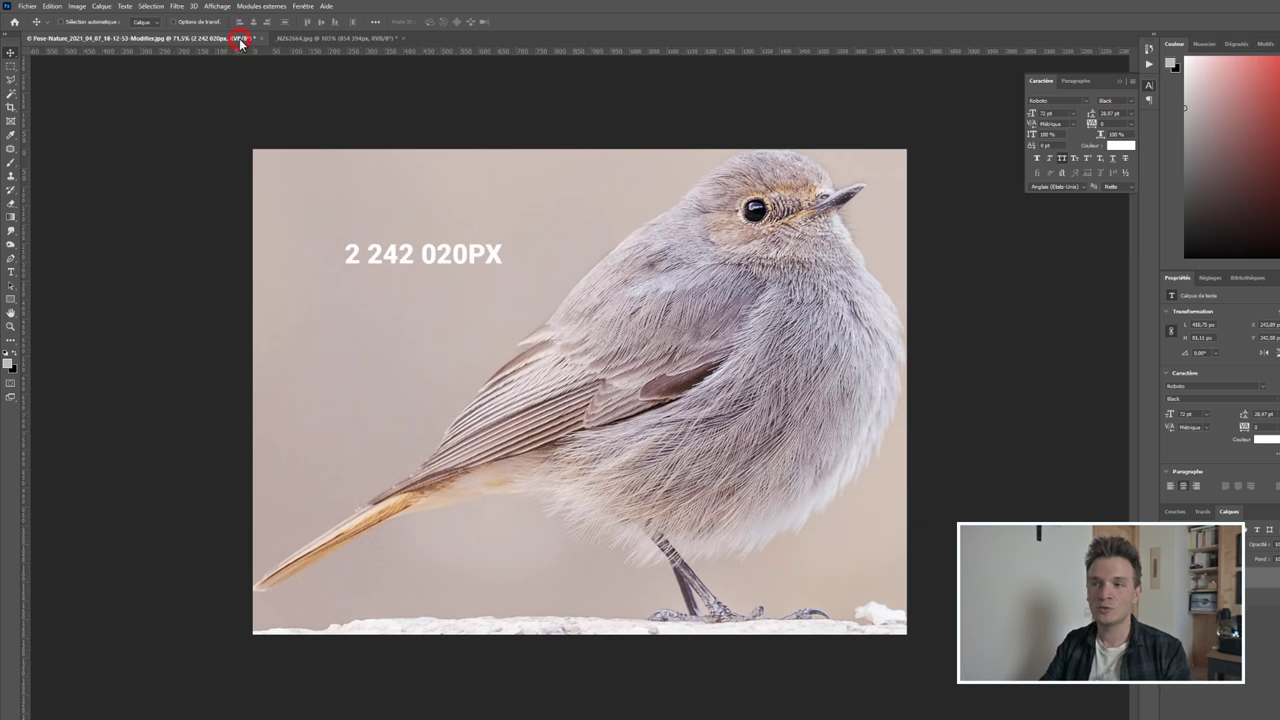